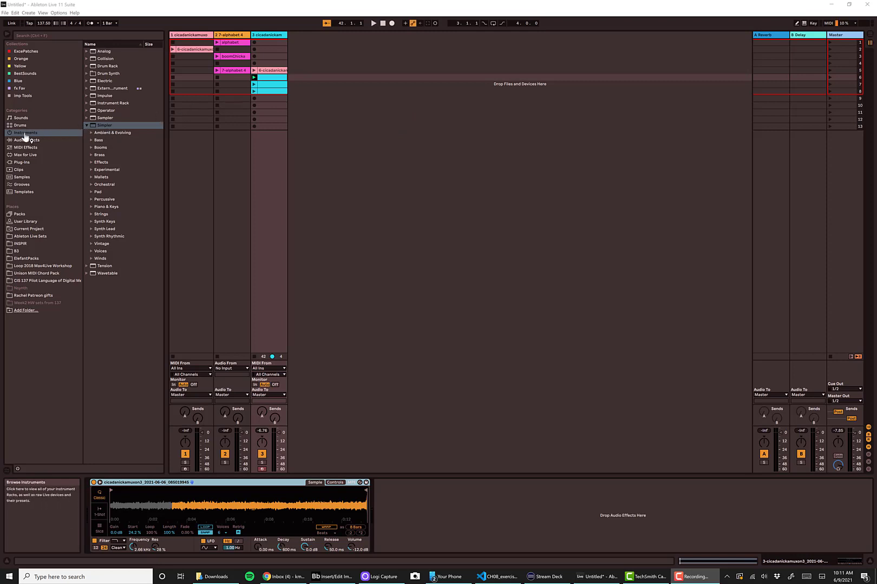
Add an empty Simpler instrument on a new MIDI track to the right of track 3.
click(95, 128)
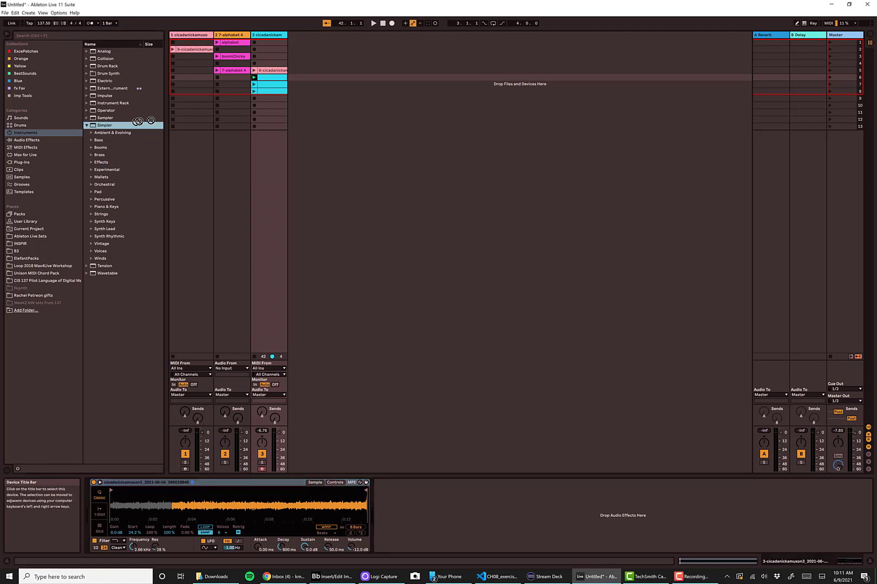
drag(138, 121, 303, 119)
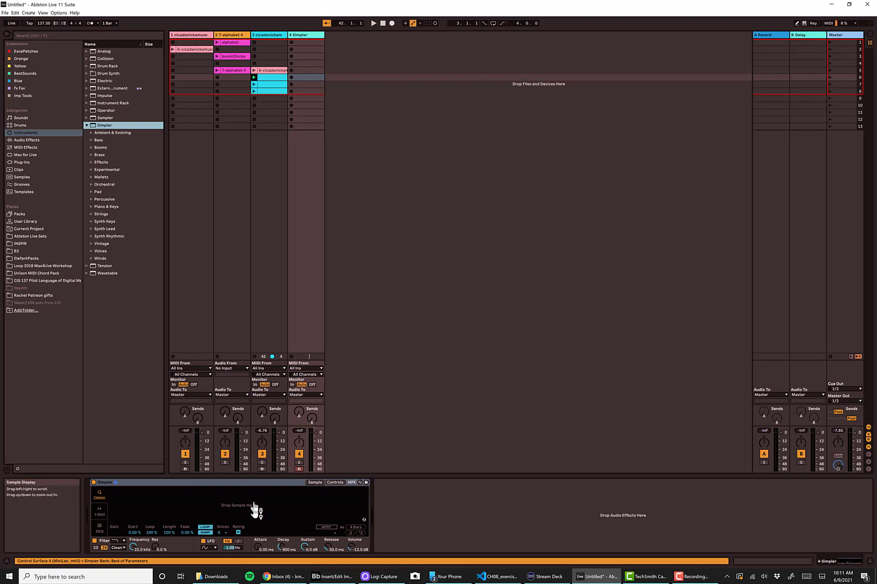
Load cicadanickamuxon3_2021-06-06_085019945.wav from the Downloads folder in File Explorer into the empty Simpler and expand its sample display.
mouse_move(287, 581)
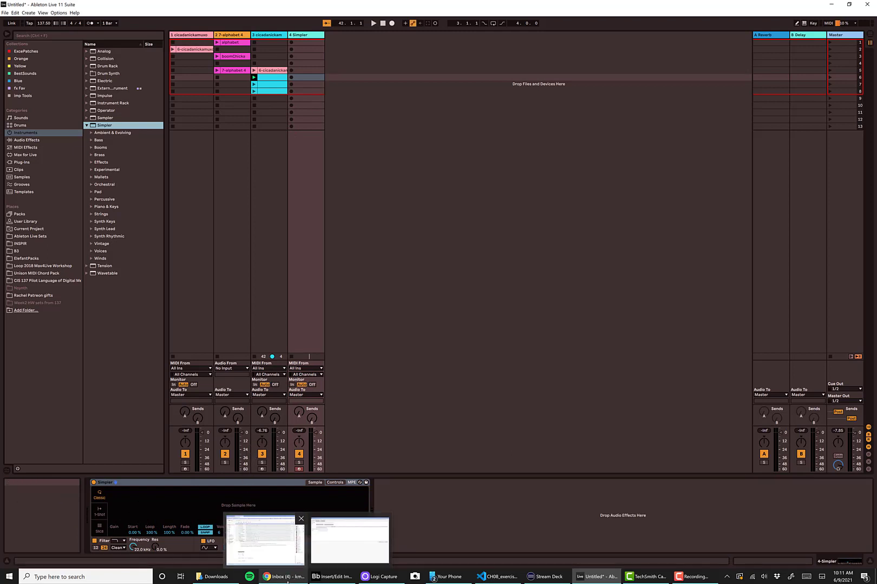
click(220, 578)
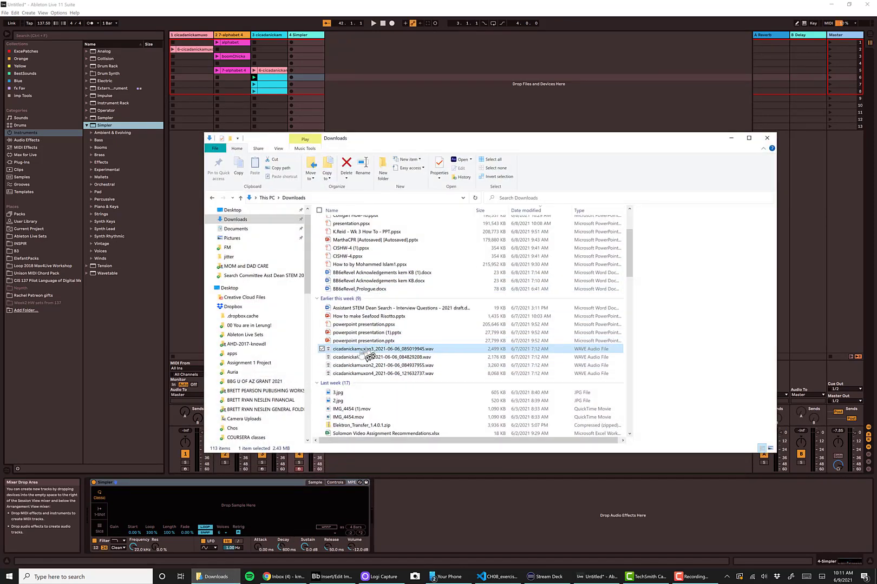
drag(368, 354, 430, 352)
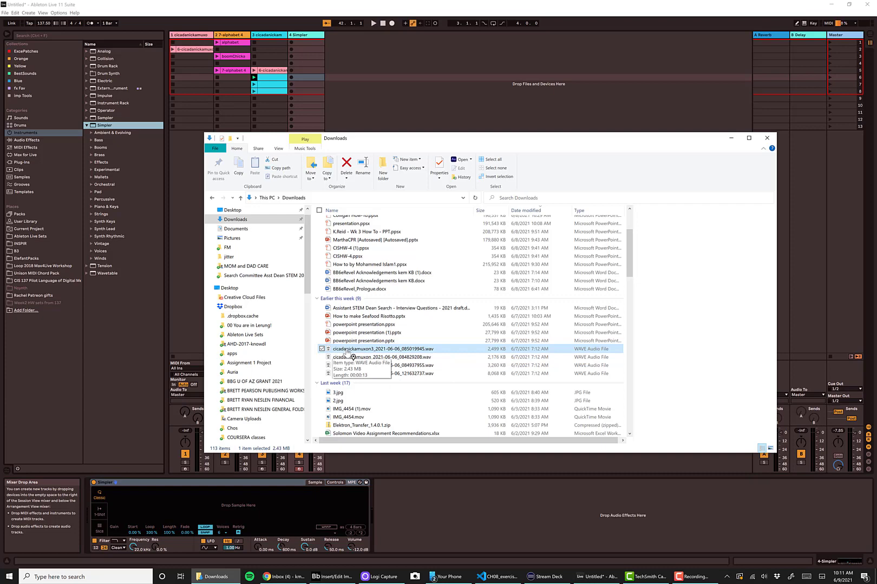
drag(347, 352, 194, 503)
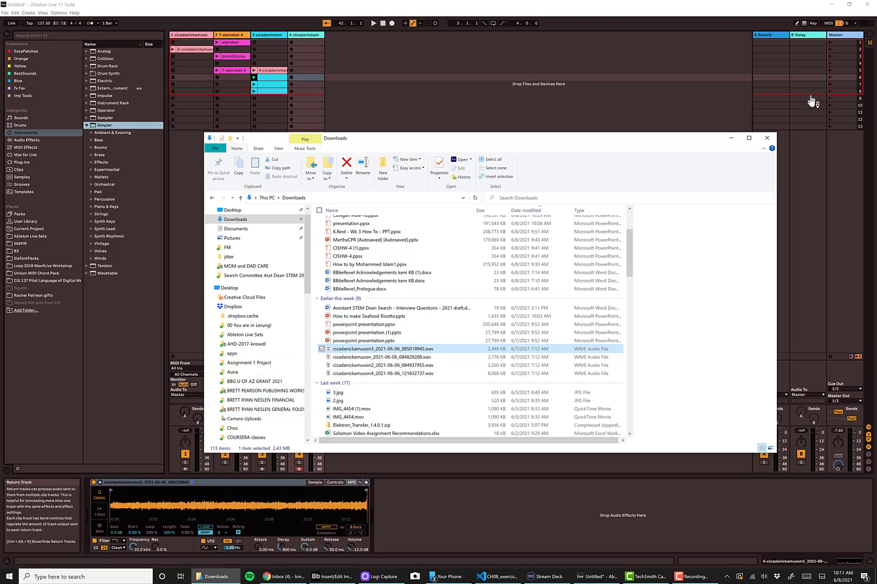
click(731, 138)
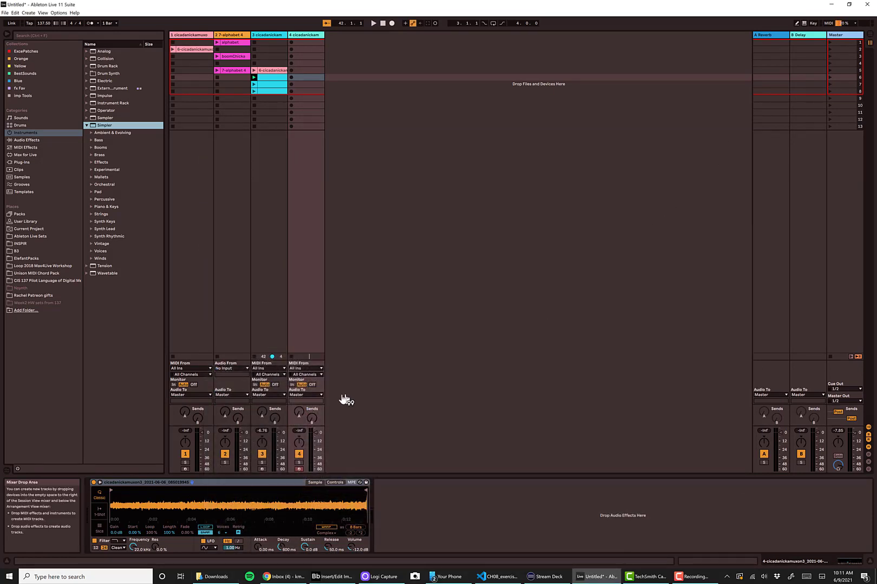
click(100, 483)
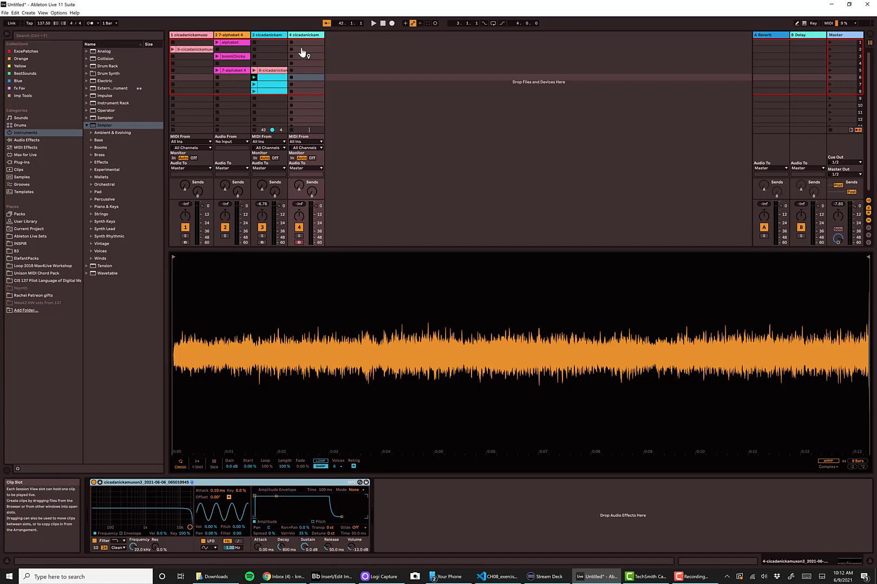
Create a MIDI clip in scene 2 of track 4 with an A#3 note extending from 1.1 to 1.4.
click(303, 50)
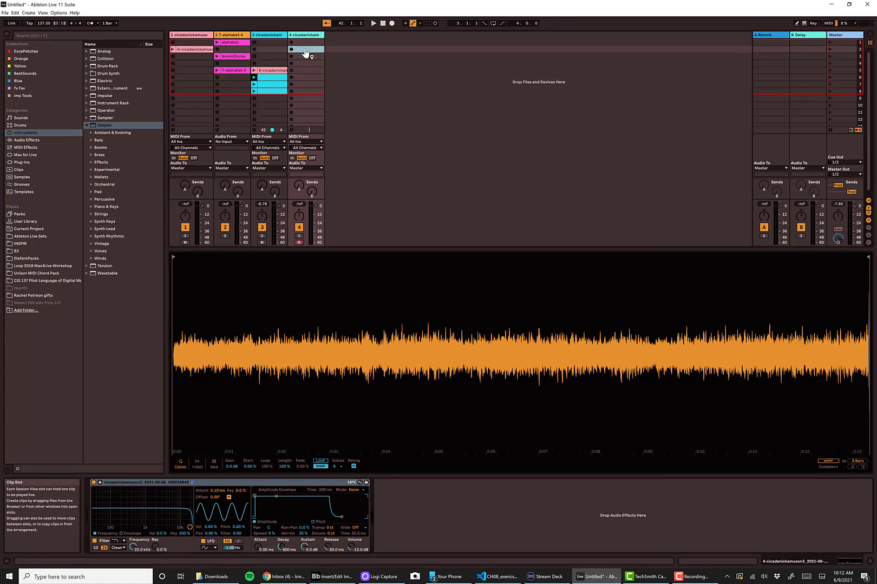
double_click(304, 52)
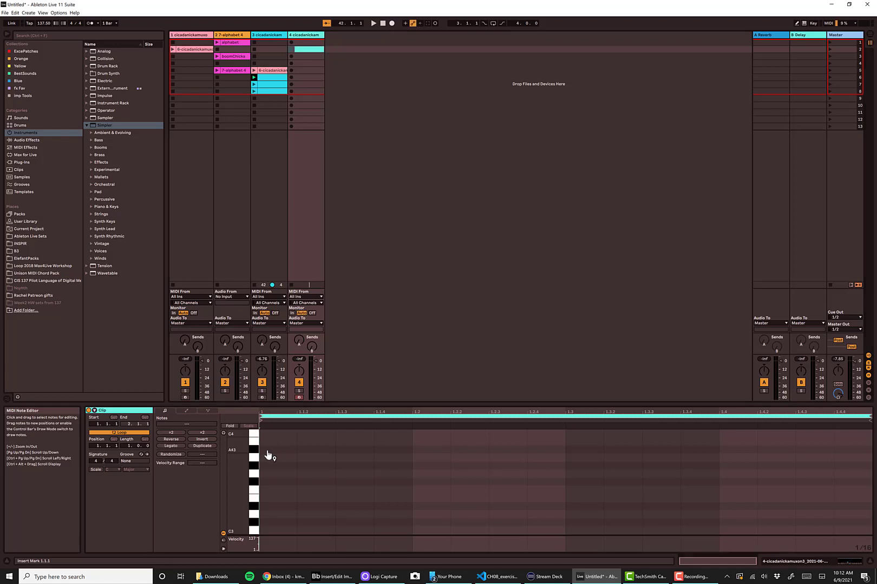
double_click(267, 450)
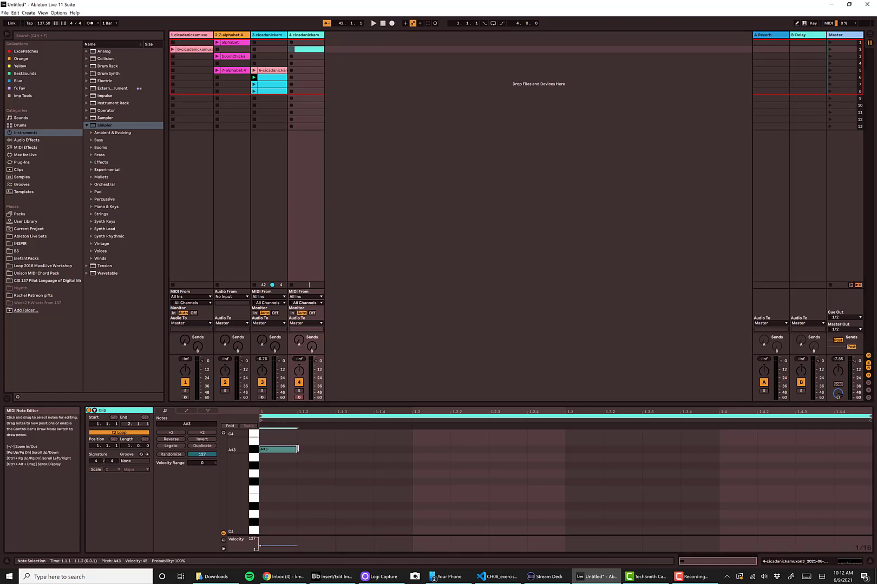
drag(297, 449, 711, 459)
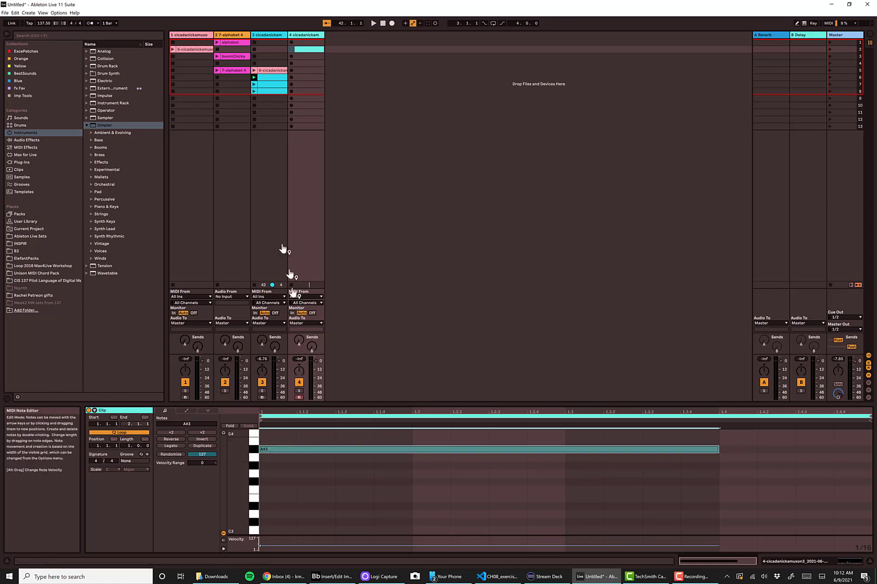
Play the scene 2 clip on track 4 and show the track's Simpler device.
click(291, 50)
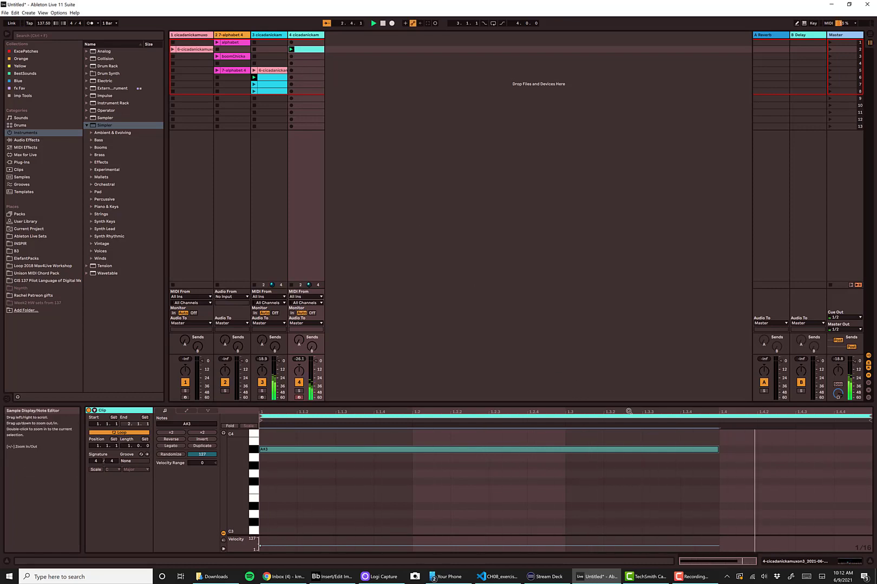
click(841, 564)
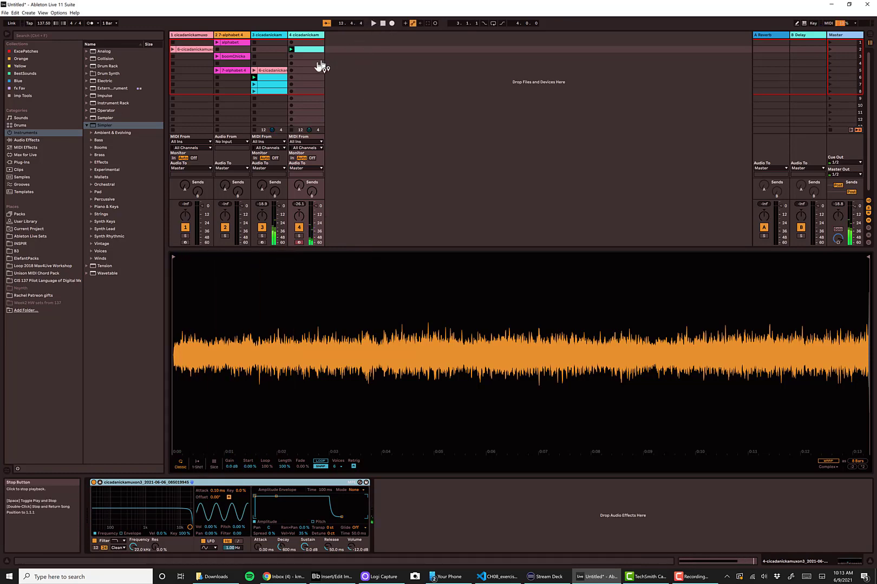
Create a MIDI clip in scene 3 of track 4 and add sixteenth notes B3 at 1.1.1 and A#2 at 1.1.3.
click(307, 57)
double_click(307, 57)
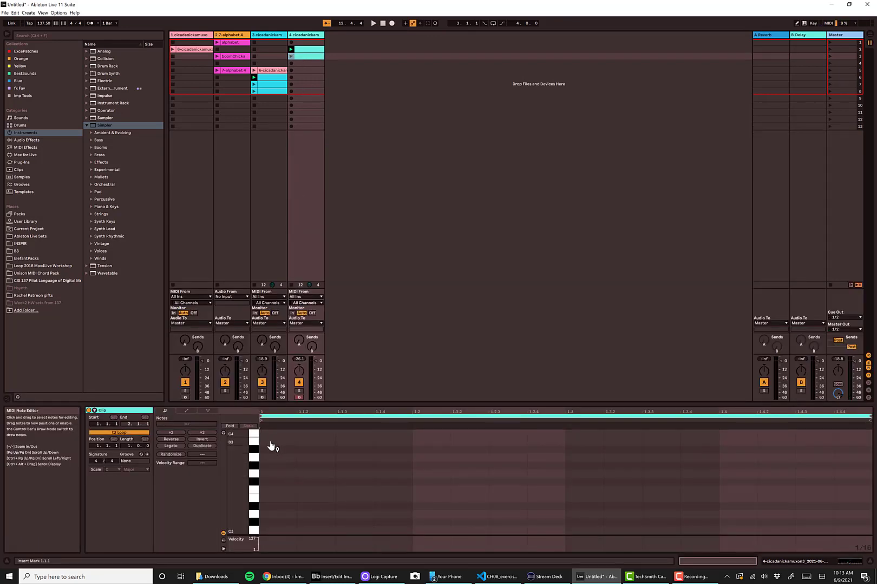
double_click(270, 445)
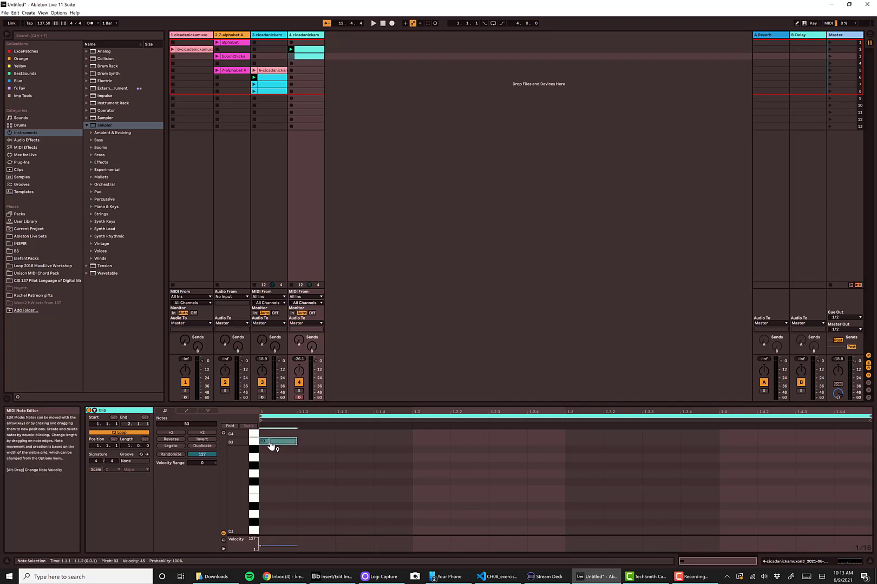
scroll(359, 509, down, 1)
scroll(361, 508, down, 4)
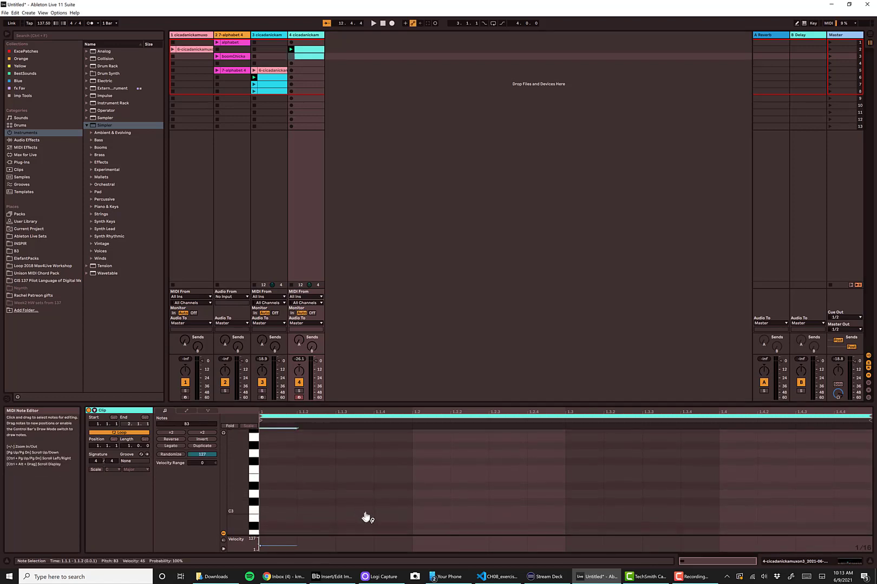
double_click(346, 493)
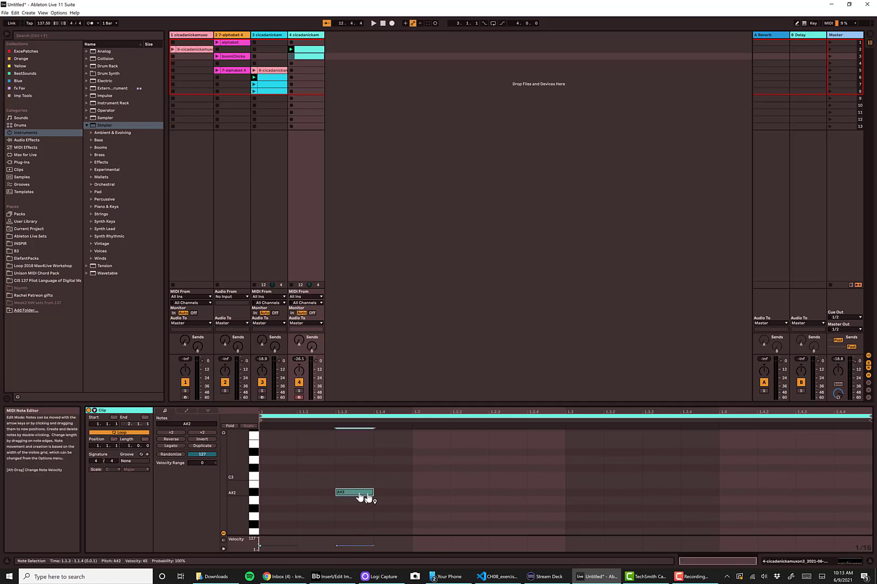
Add sixteenth notes E2 at 1.2 and 1.2.3, F#2 at 1.2.4 and A2 at 1.3 to the clip.
scroll(428, 508, down, 1)
scroll(442, 509, down, 2)
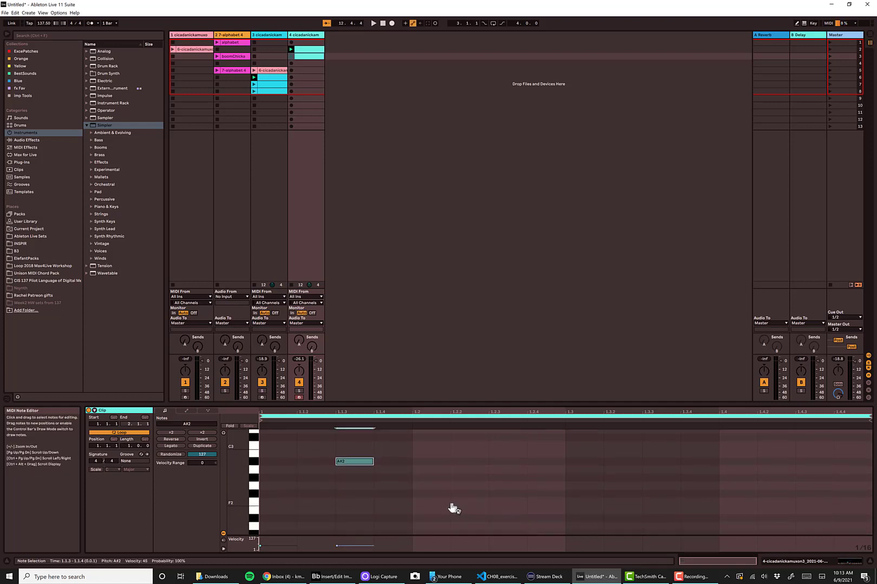
double_click(450, 512)
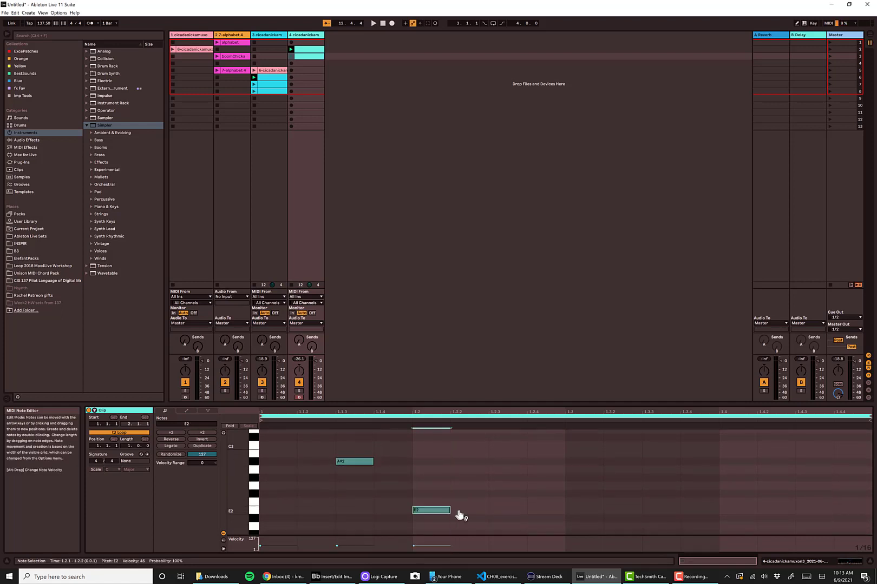
double_click(513, 512)
click(559, 498)
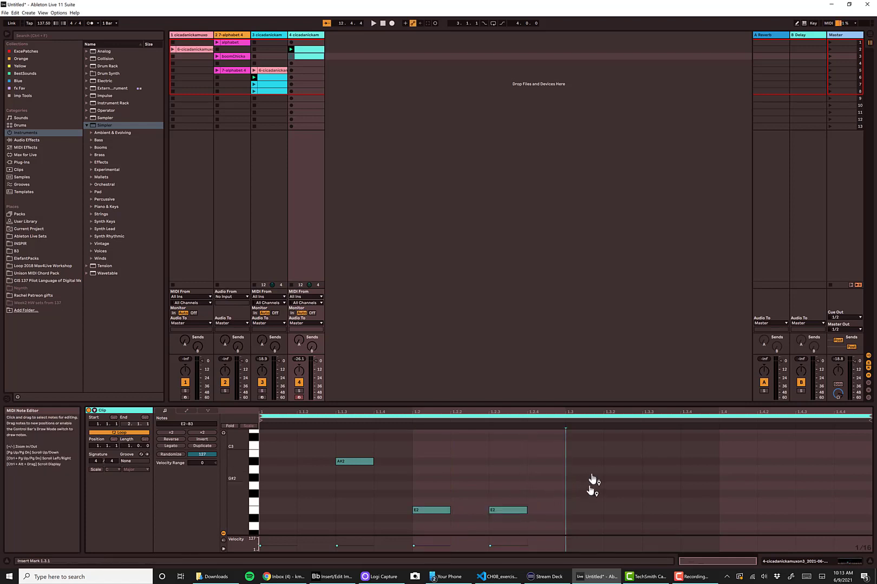
double_click(558, 494)
double_click(593, 469)
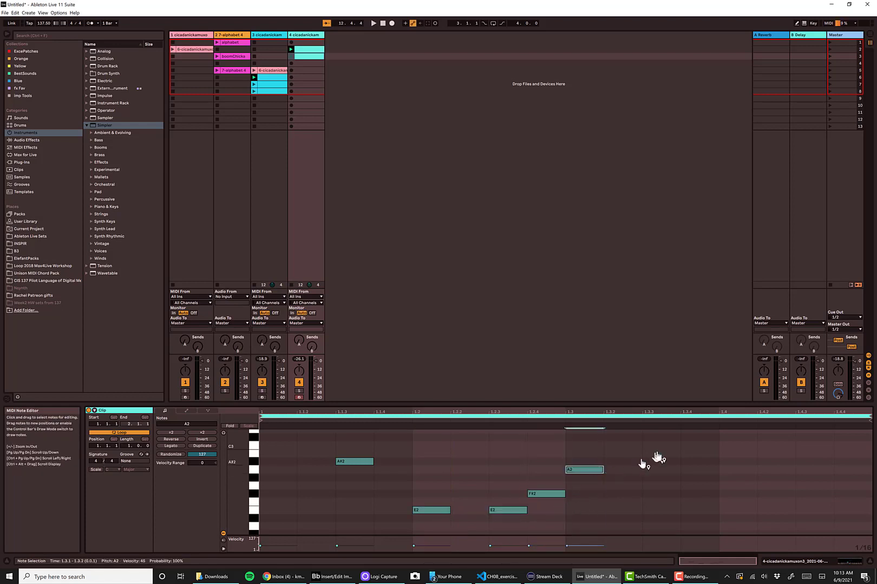
Continue the rising line with sixteenth notes C3 at 1.3.2, D#3 at 1.3.3 and G3 at 1.3.4.
double_click(636, 447)
click(680, 482)
scroll(682, 479, up, 2)
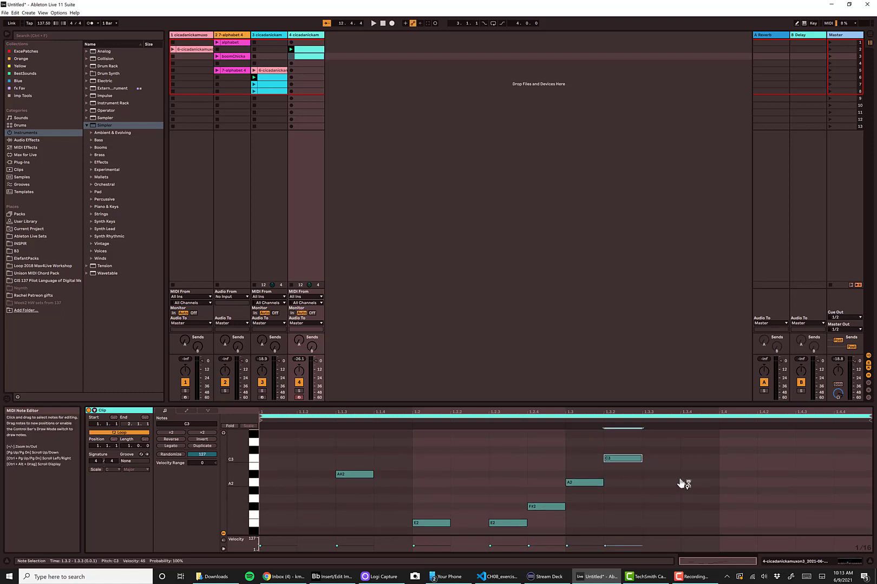
double_click(658, 448)
scroll(698, 454, up, 2)
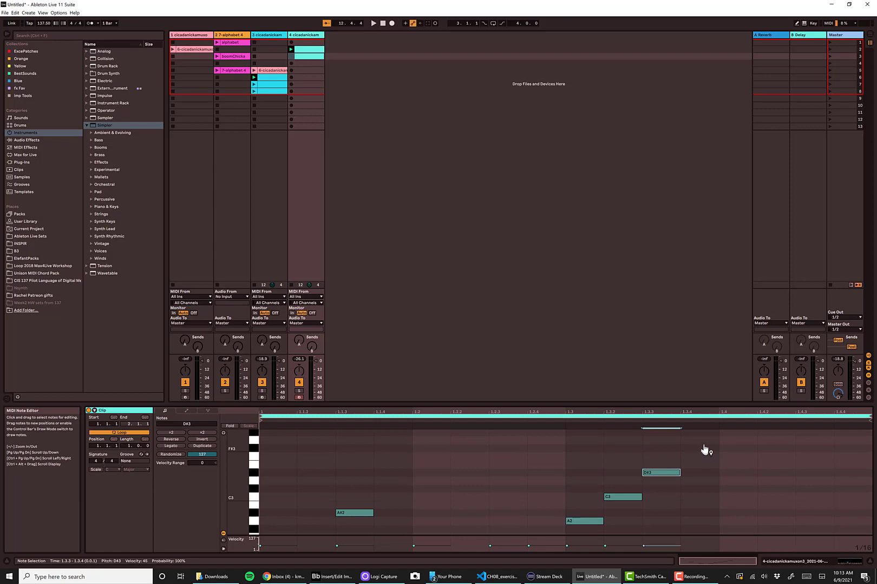
double_click(700, 440)
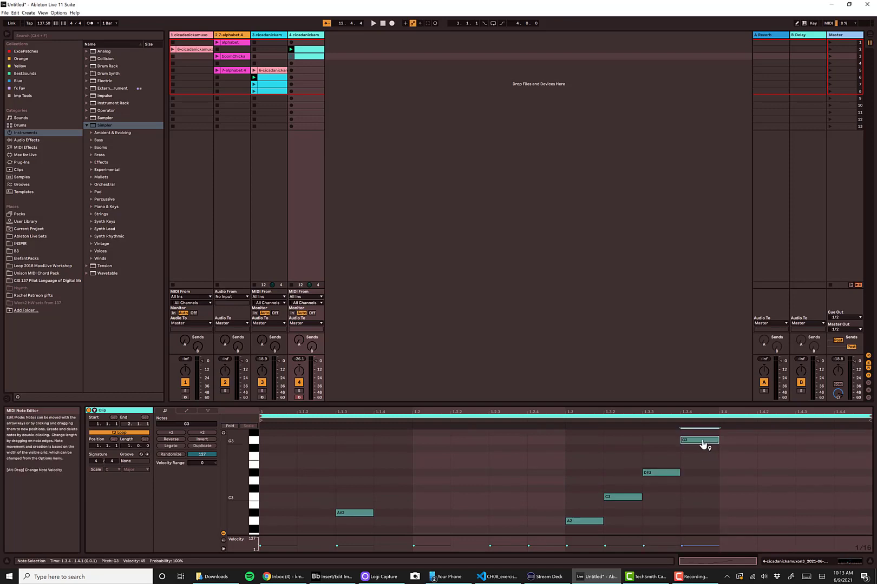
Try the clip's scale highlighting, look through the available root notes and scale types, and turn the scale off again.
click(100, 470)
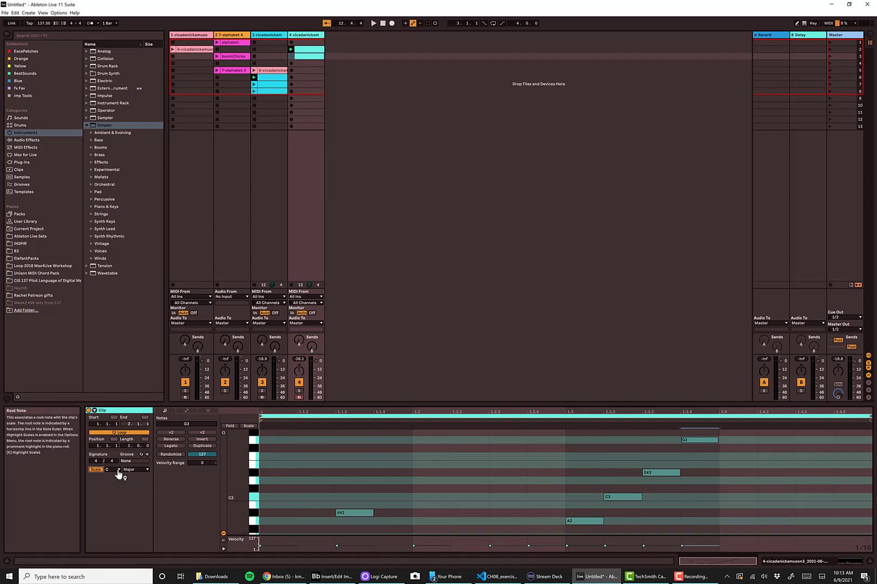
click(118, 471)
click(134, 471)
click(134, 471)
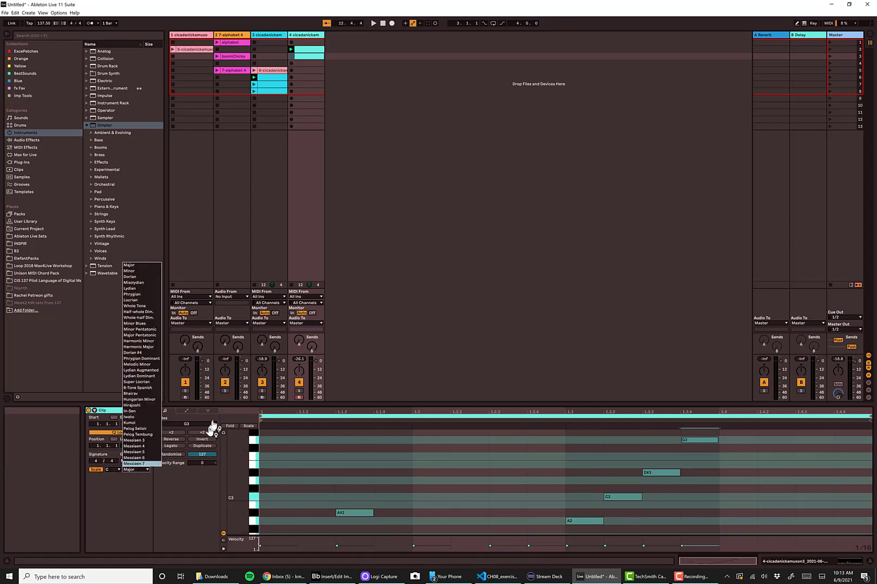
click(137, 475)
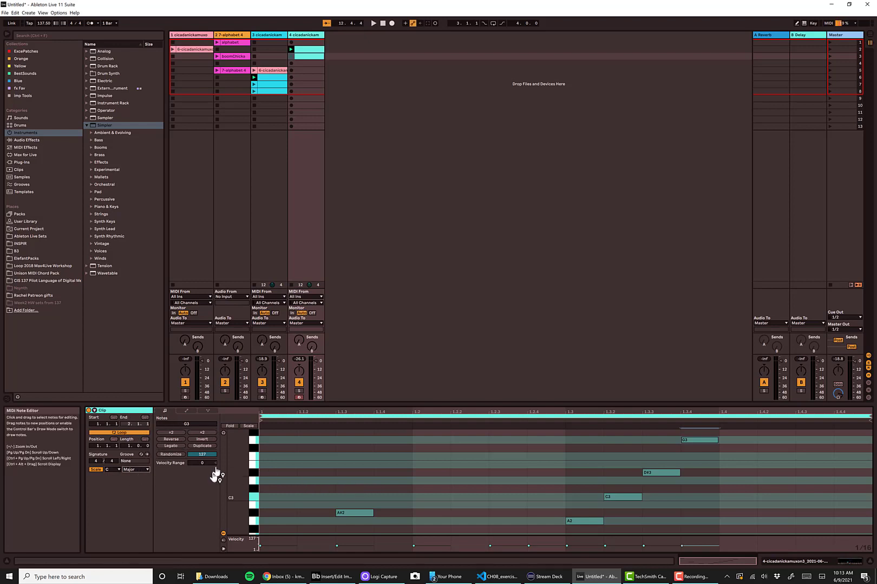
click(96, 469)
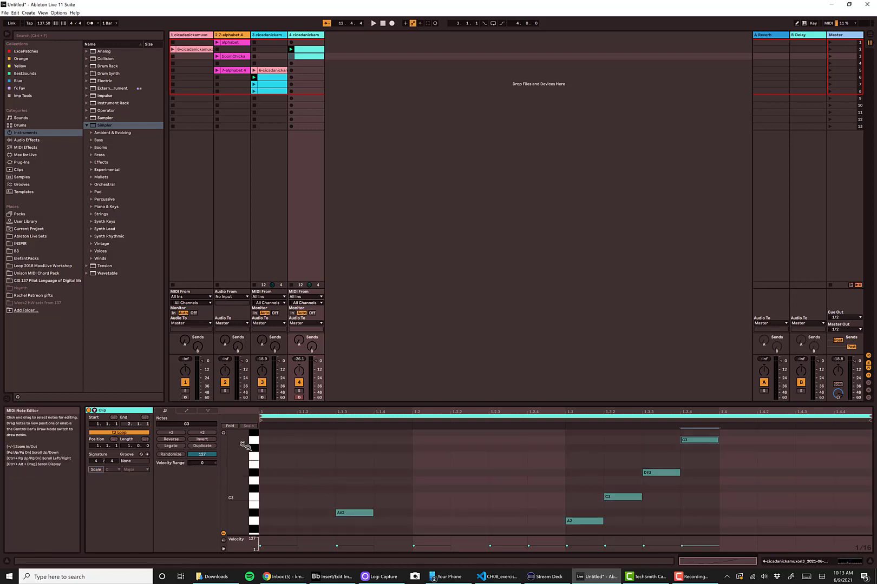
Fold the note editor to only the used pitches and play the track 4 clips, ending with the melody in scene 3.
click(230, 426)
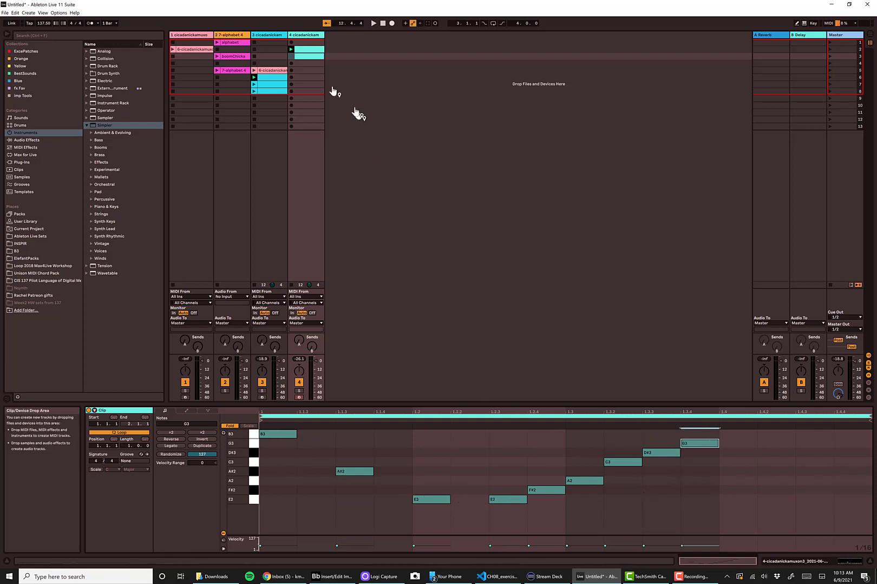
click(290, 49)
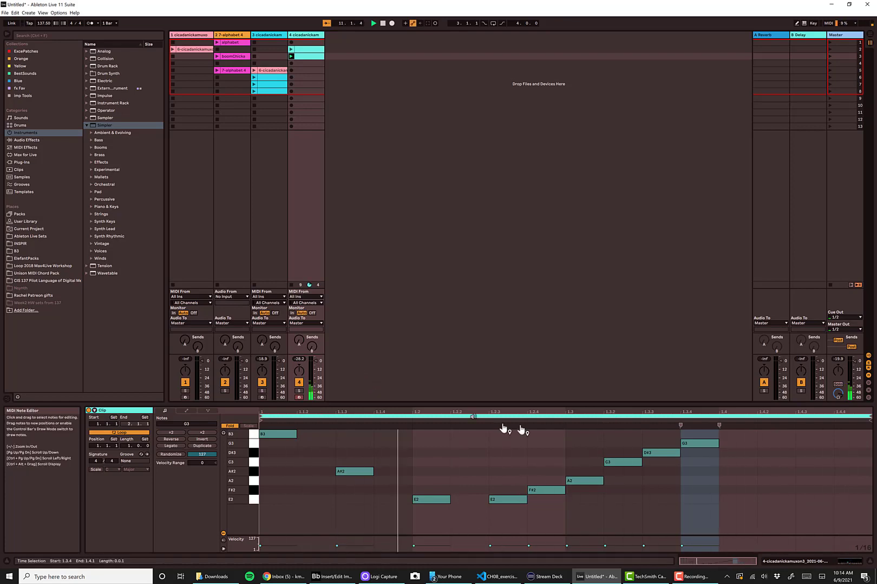
Inspect the start of the sample in the Simpler, try 1-Shot mode, and switch it to Slice mode.
click(797, 566)
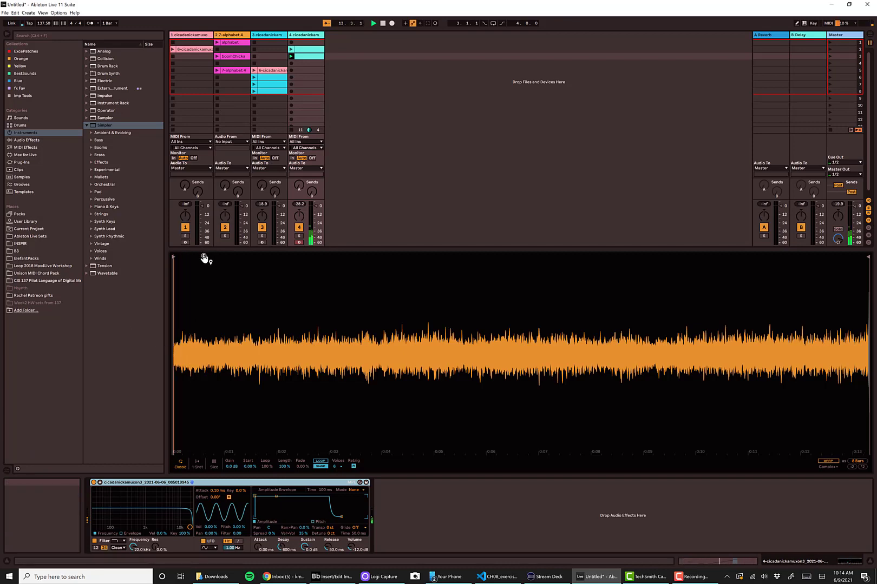
drag(203, 258, 873, 363)
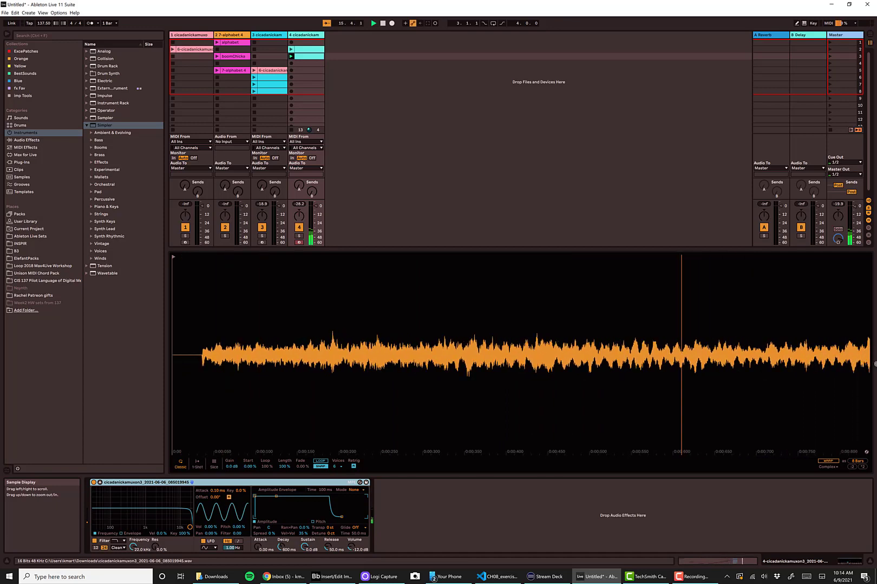
click(197, 465)
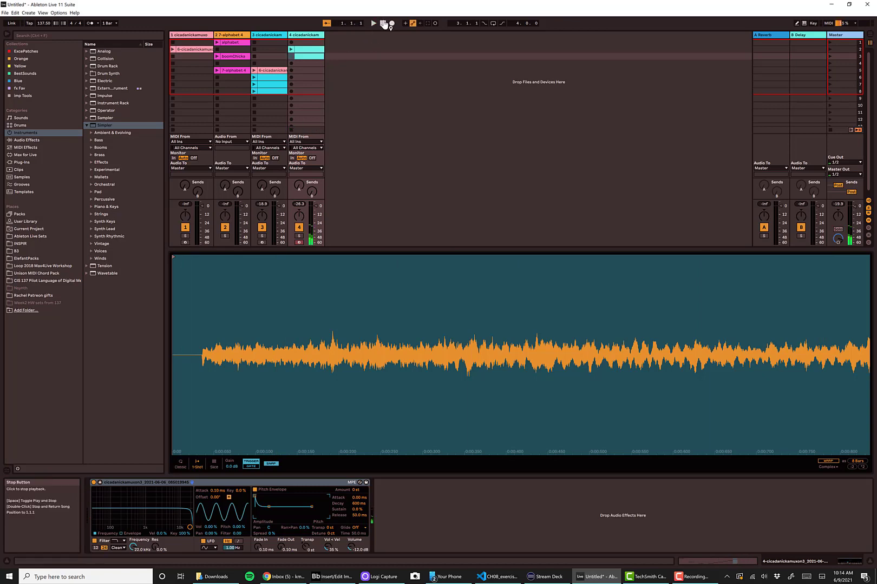
click(214, 463)
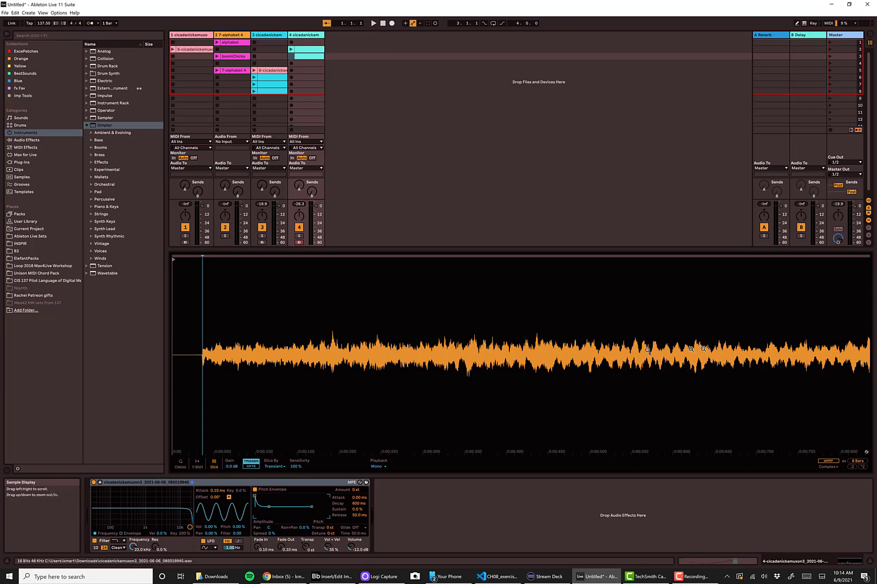
Slice the whole sample by Region into 47 regions and play the scene 3 clip on track 4.
drag(329, 259, 313, 145)
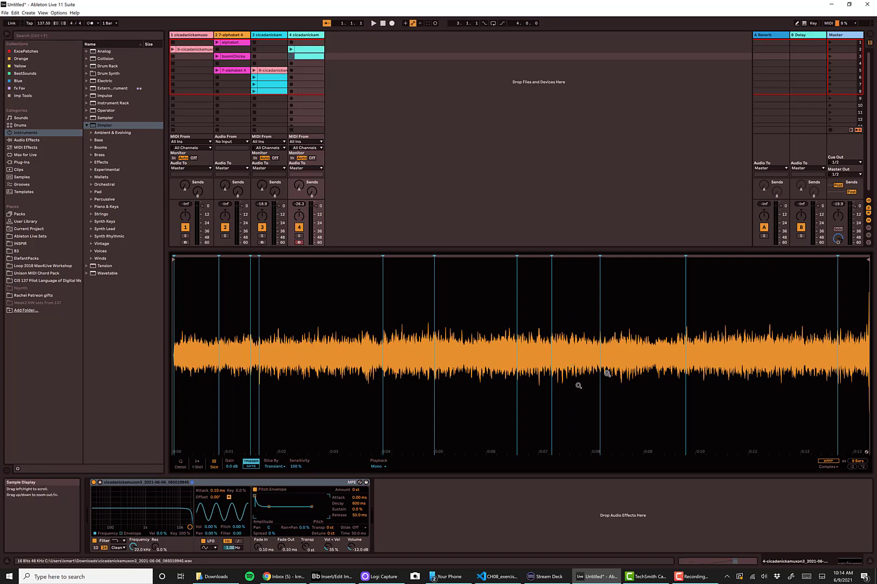
click(274, 467)
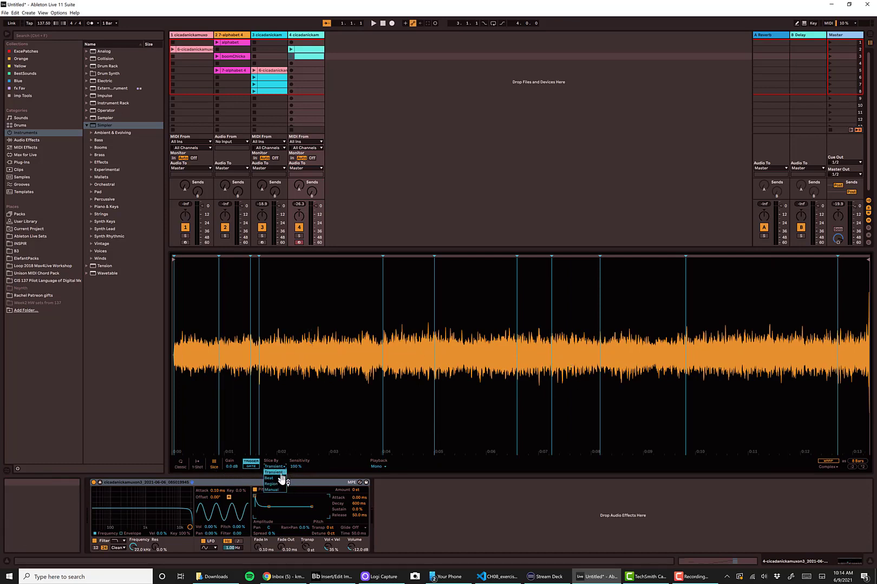
click(270, 484)
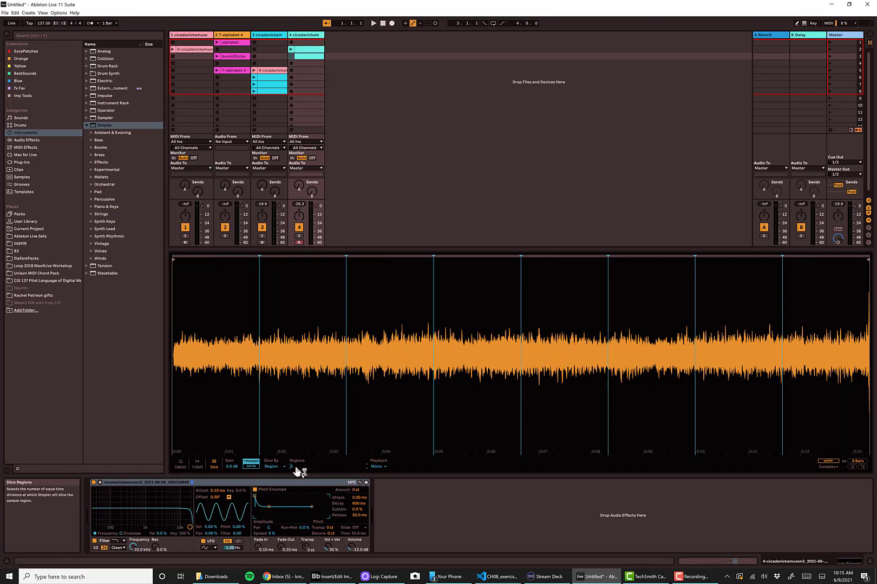
drag(296, 471, 298, 440)
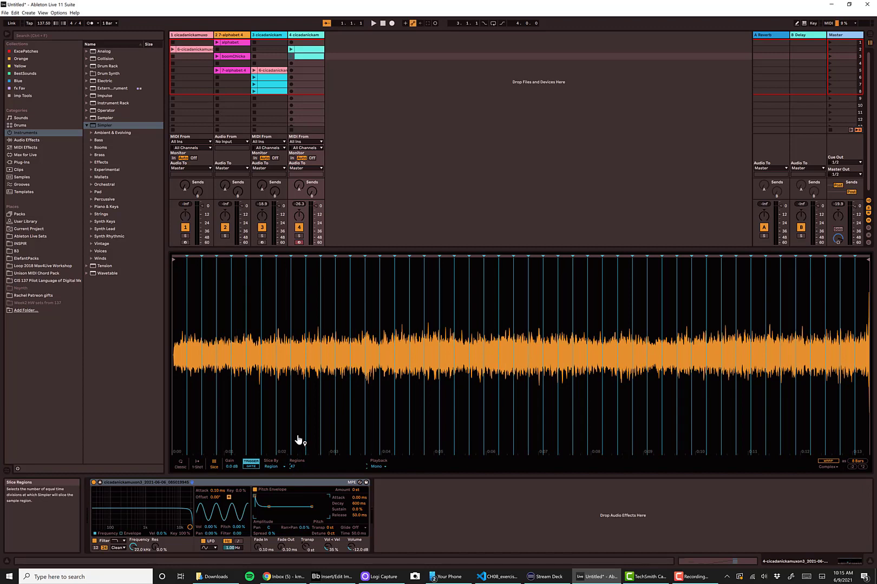
click(291, 56)
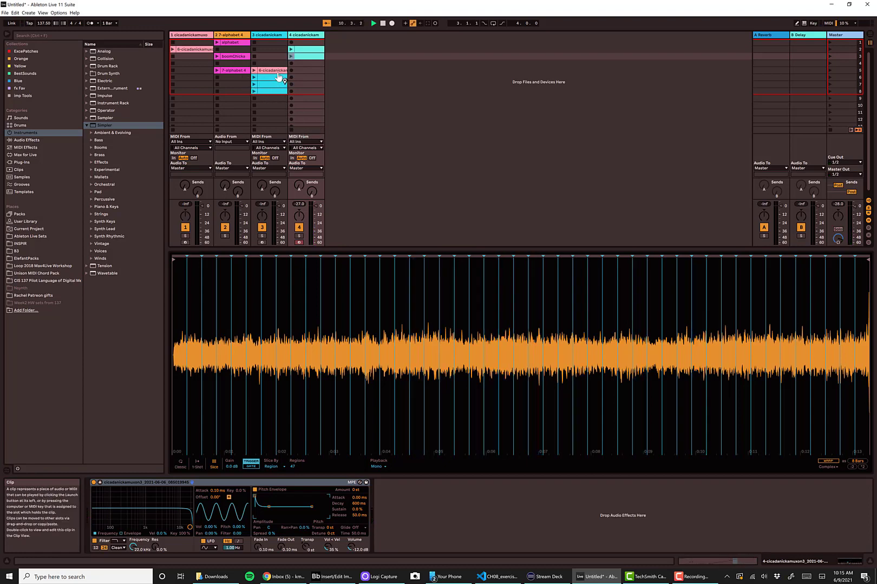
Open the 7-alphabet 4 clip on track 2, play it, and inspect its launch settings.
click(233, 70)
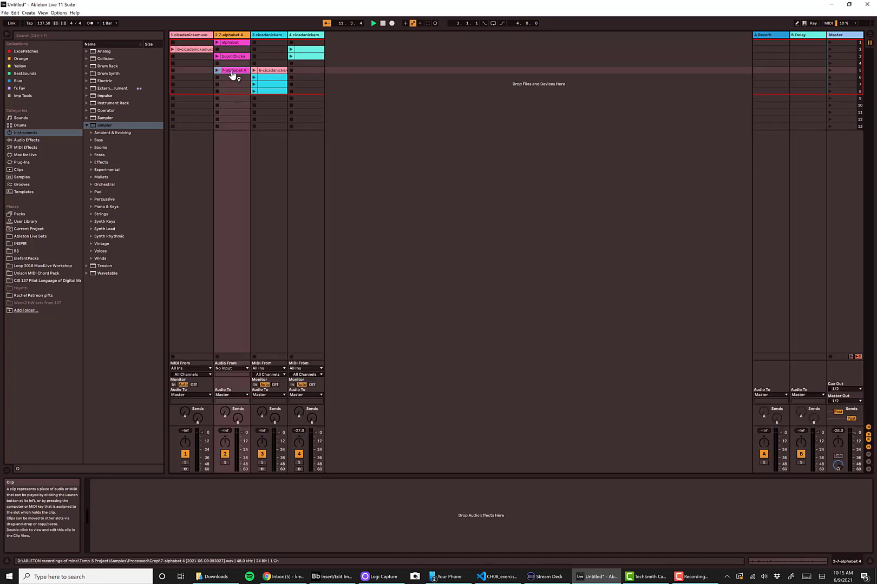
click(781, 563)
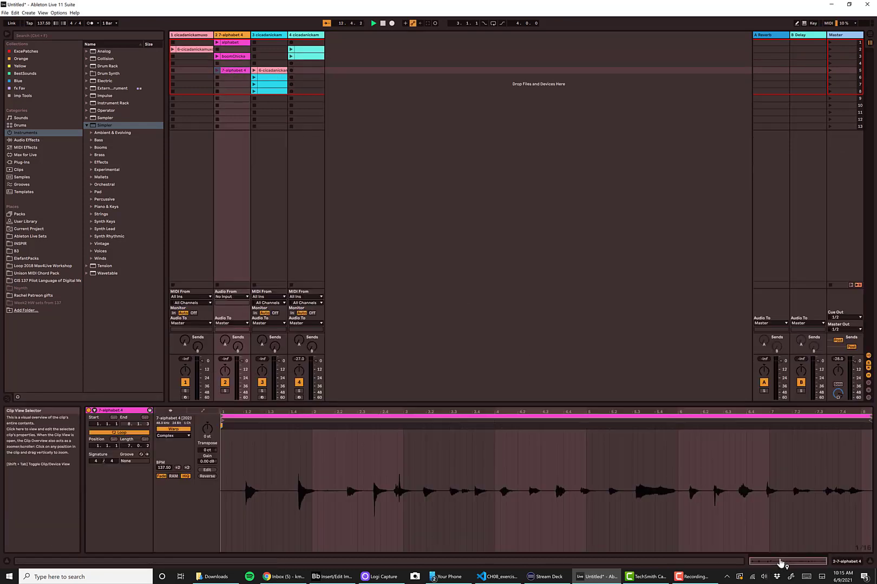
click(217, 71)
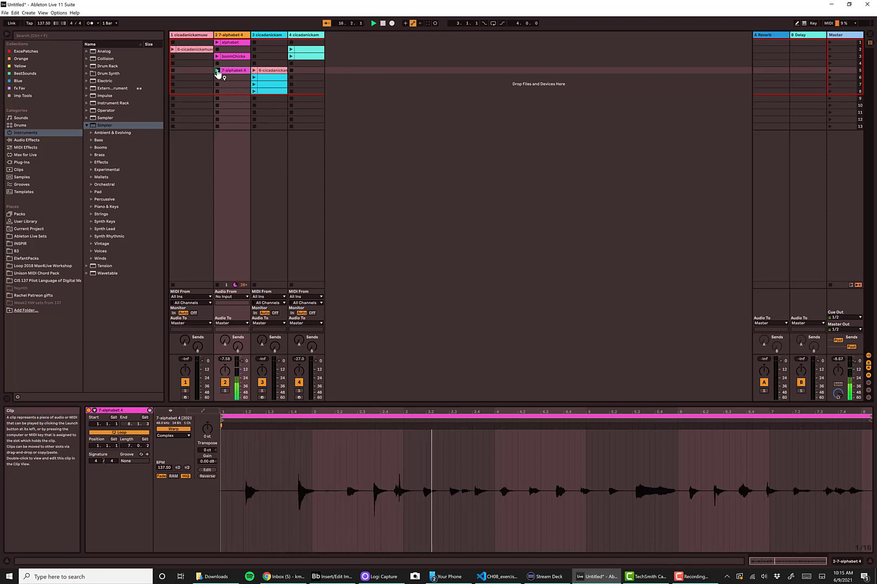
click(95, 411)
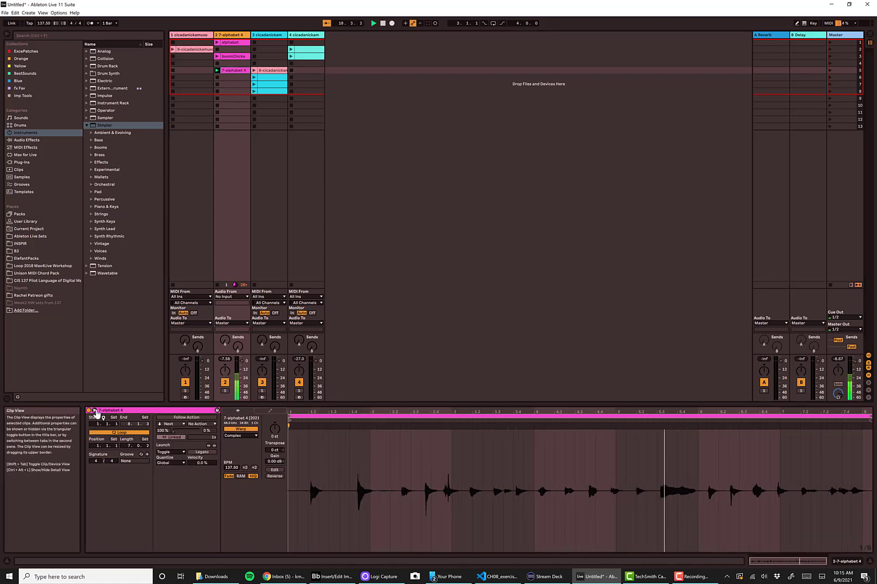
click(95, 411)
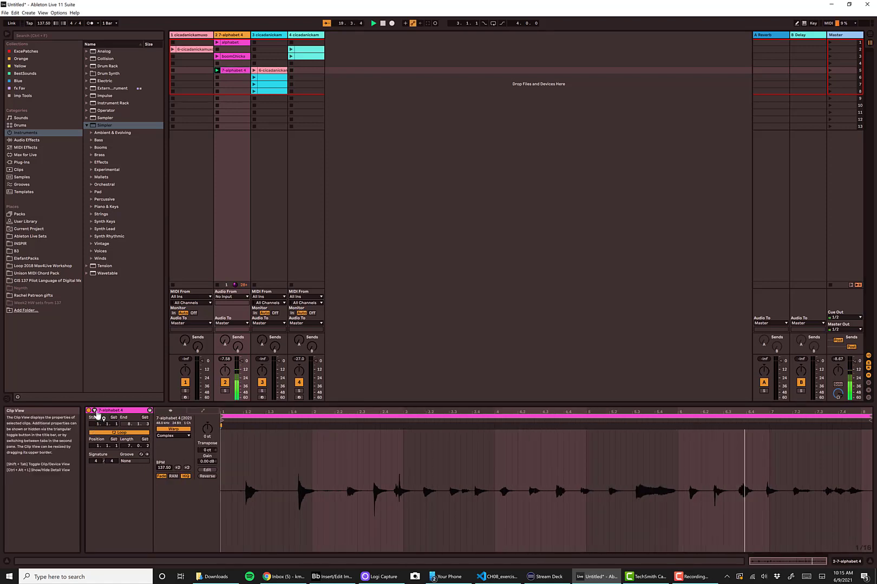
click(95, 412)
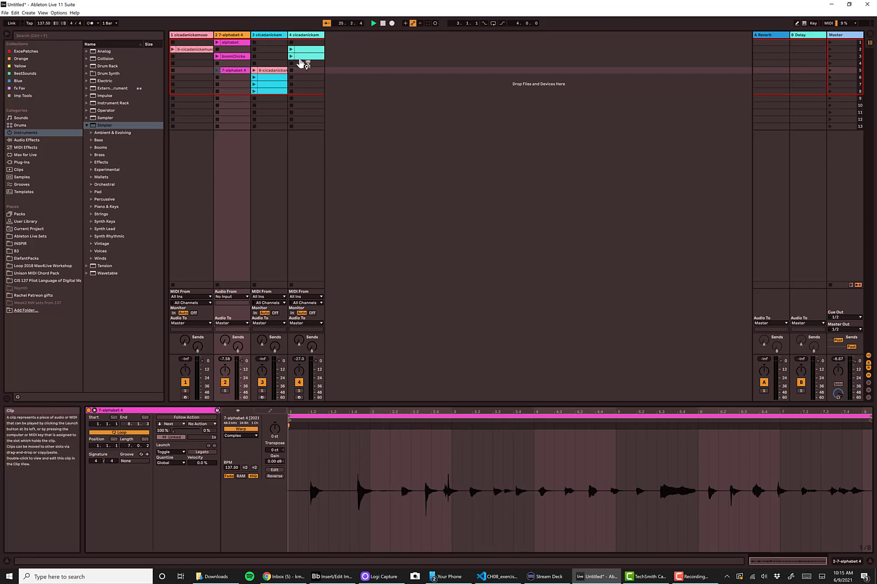
Check the launch settings of the scene 3 clip on track 4, hide them, and return to the Simpler.
click(301, 58)
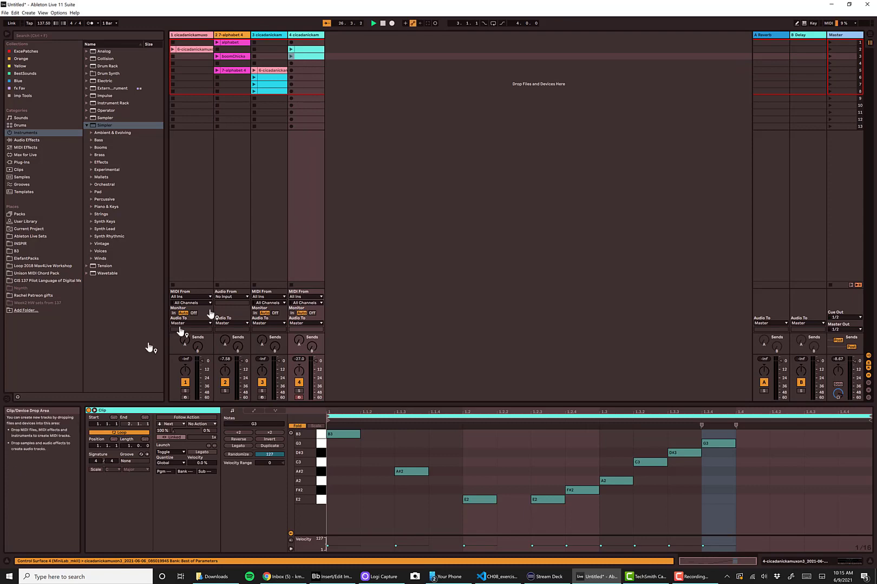
click(95, 413)
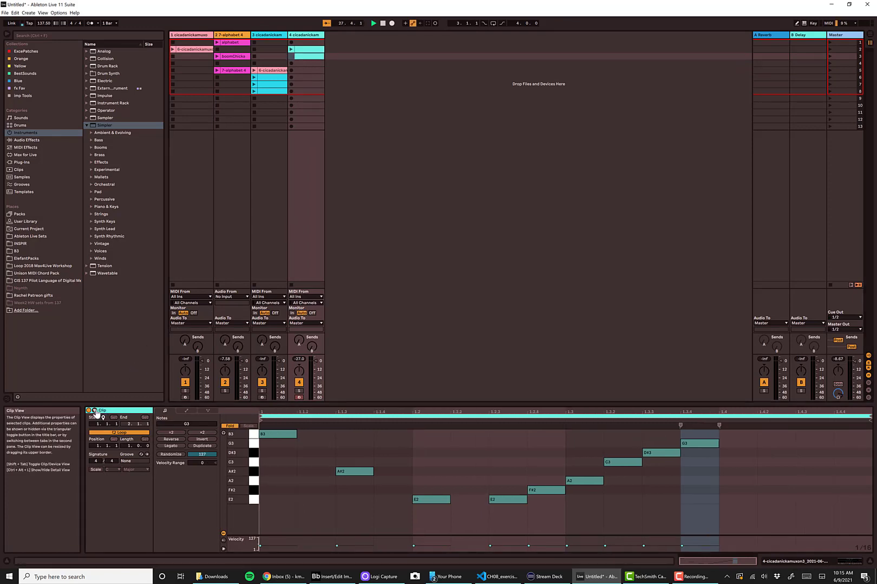
click(791, 563)
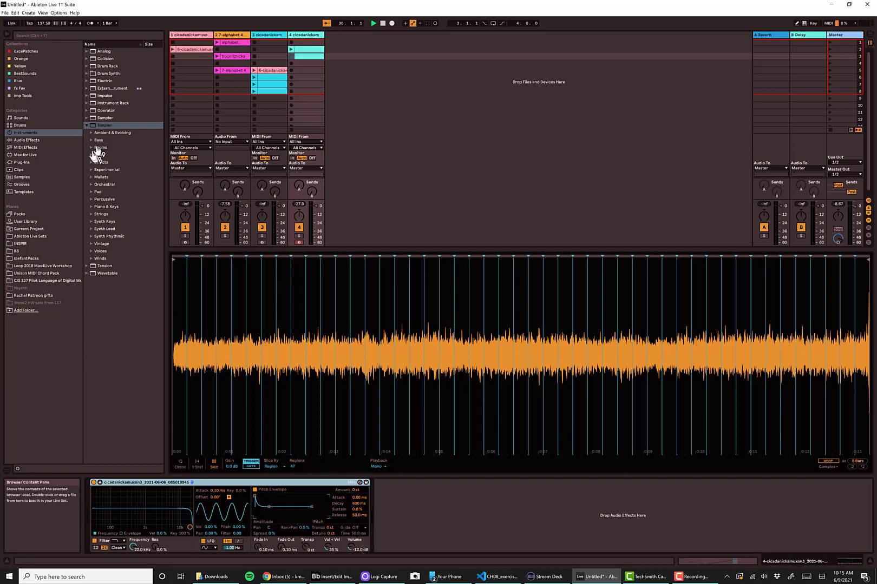
Add a Spectrum audio effect after the Simpler on track 4.
click(24, 141)
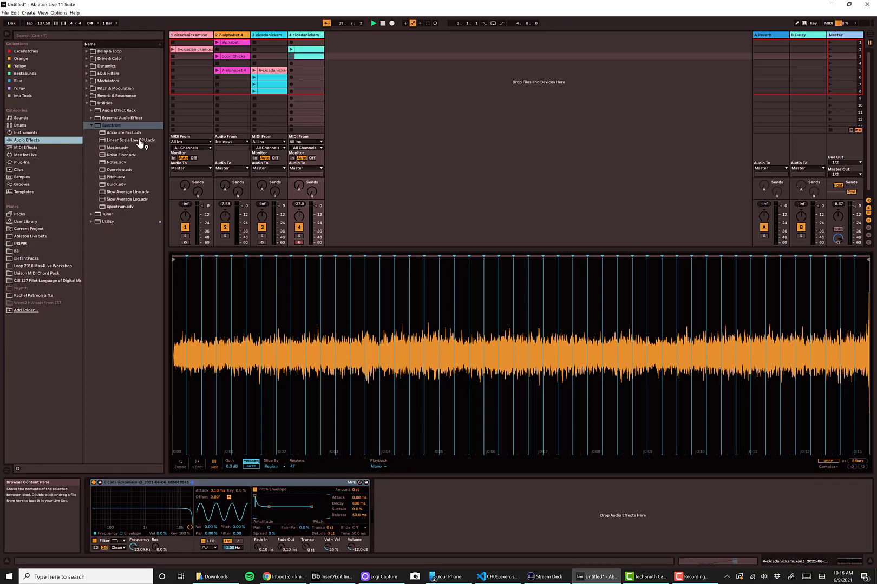
click(104, 128)
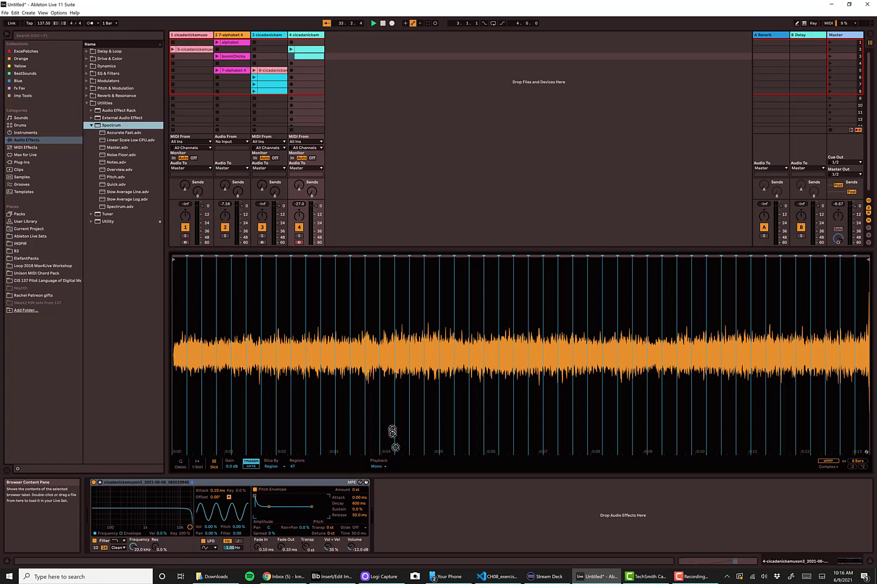
drag(392, 433, 405, 514)
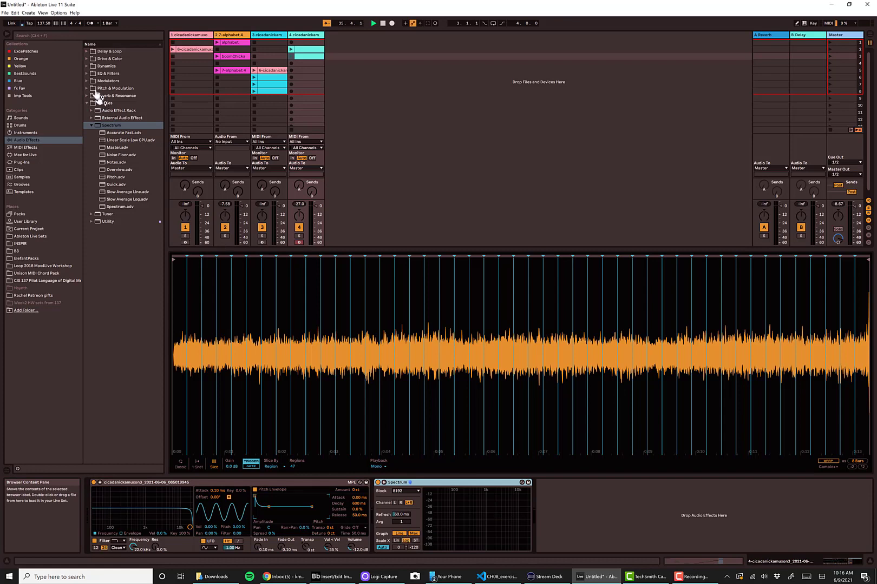
Insert the Drum Buss preset Crisp Comp in G between the Simpler and Spectrum.
click(87, 60)
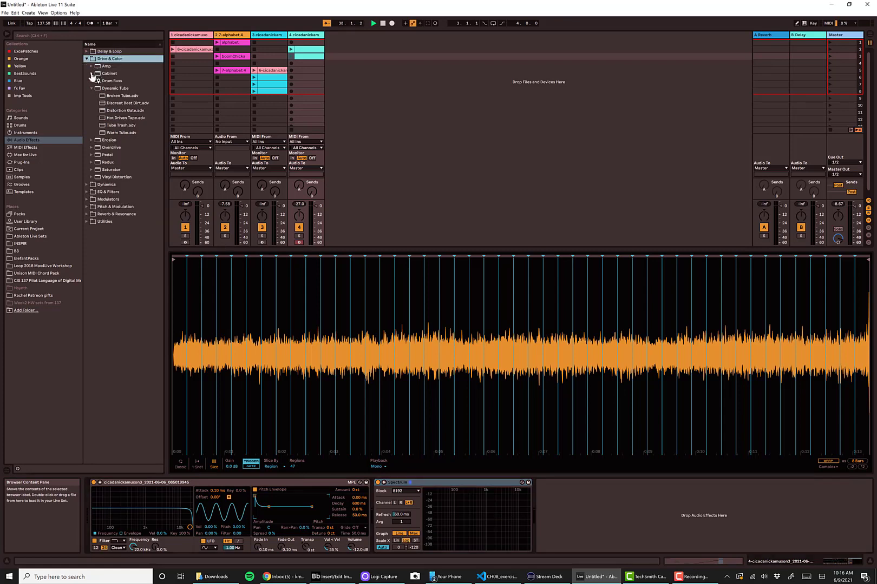
click(91, 75)
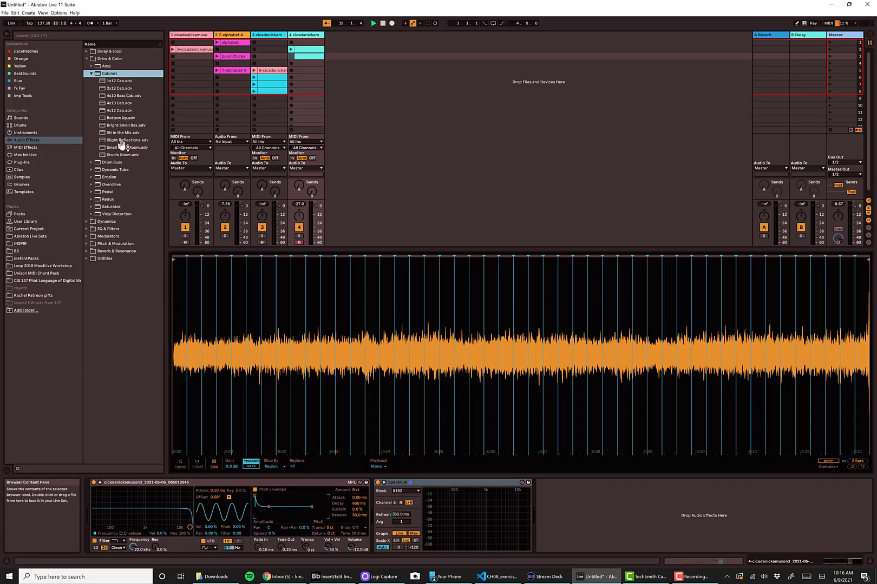
click(91, 163)
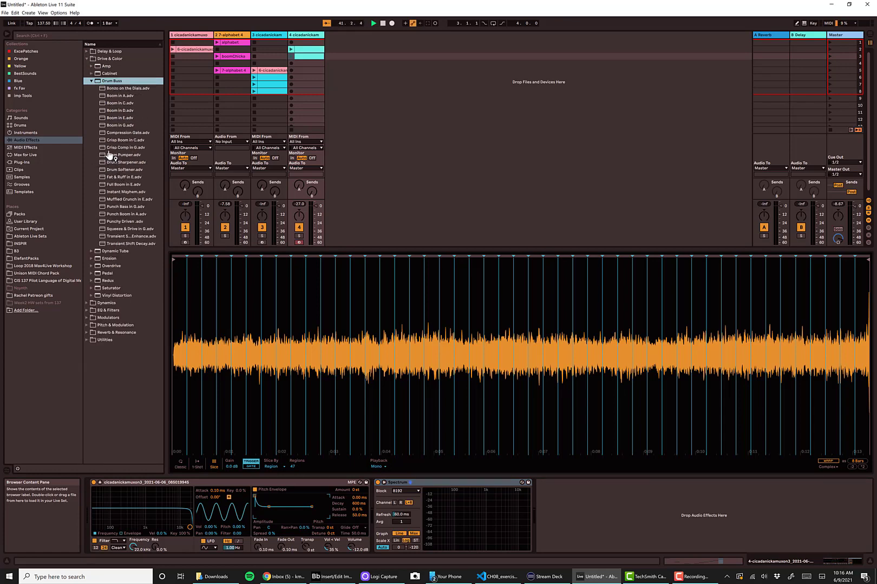
drag(108, 148, 382, 503)
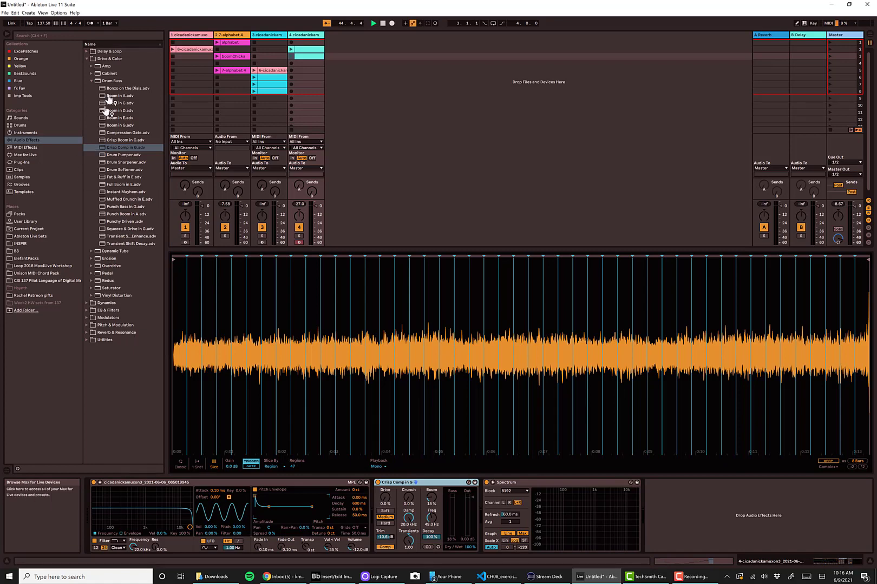
Insert the Delayed Room Reverb rack from the Space audio effect racks between Crisp Comp in G and Spectrum.
click(29, 142)
click(86, 60)
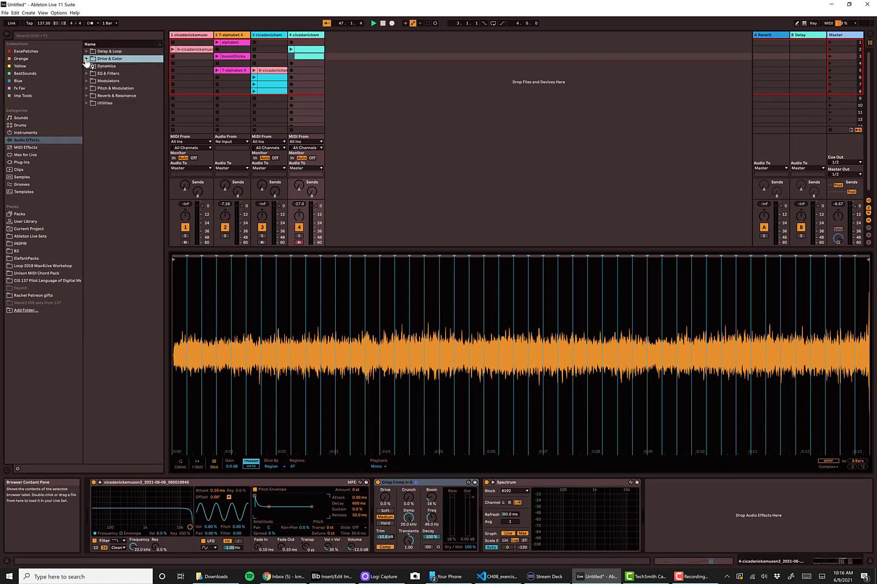
click(86, 104)
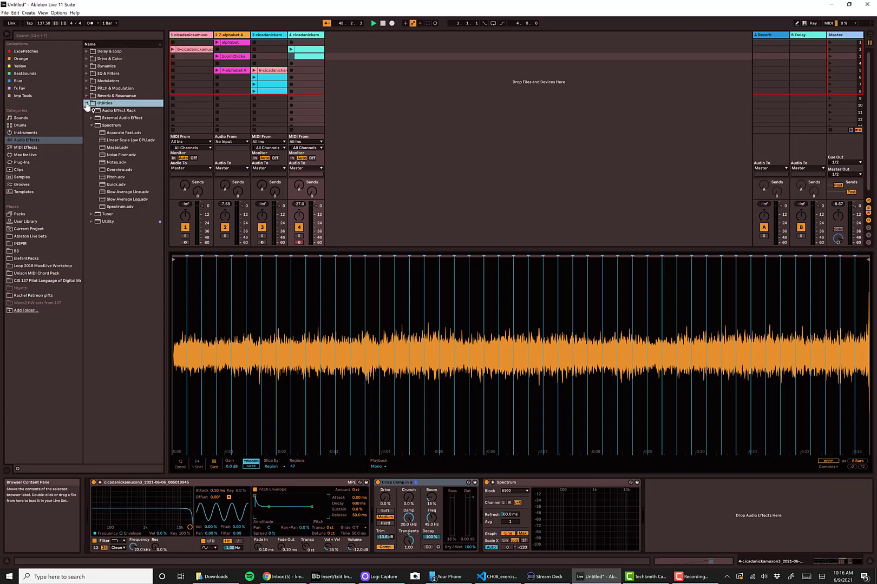
click(91, 111)
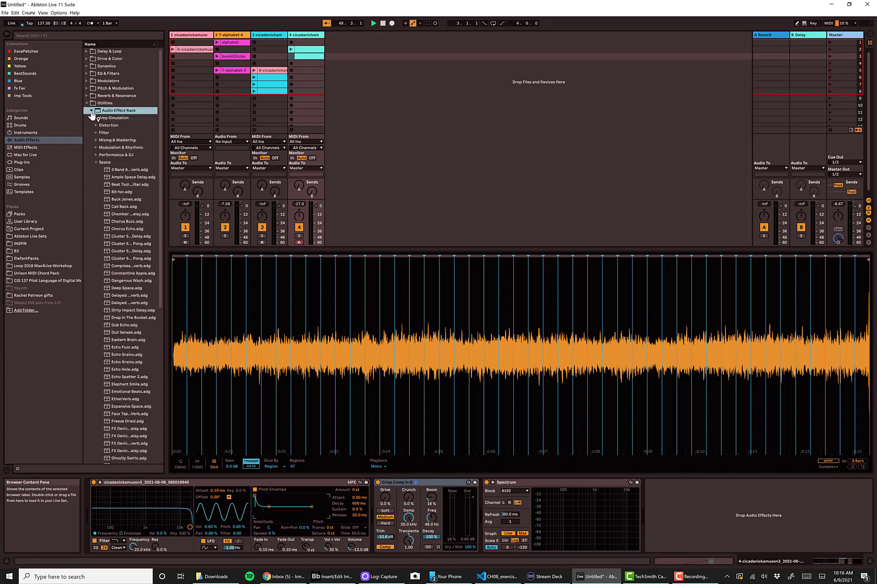
click(113, 303)
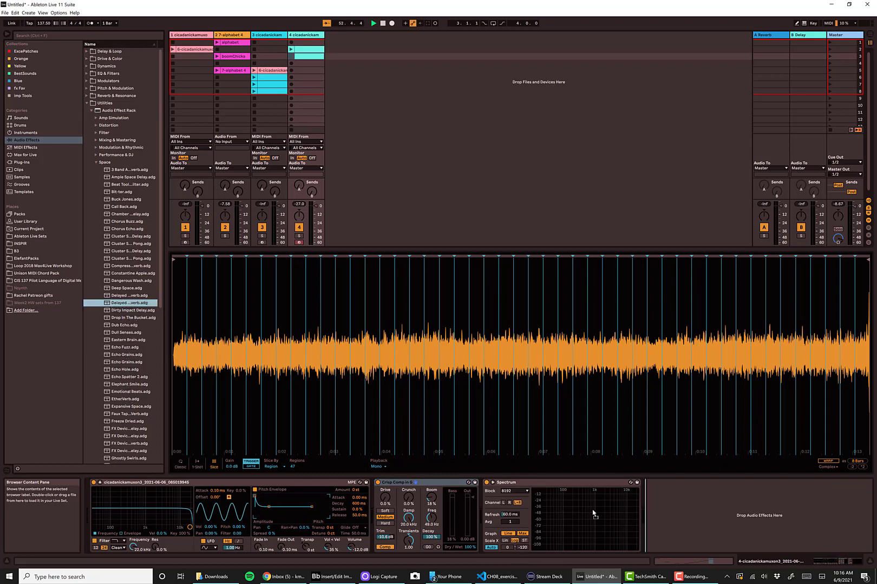
drag(593, 514, 485, 507)
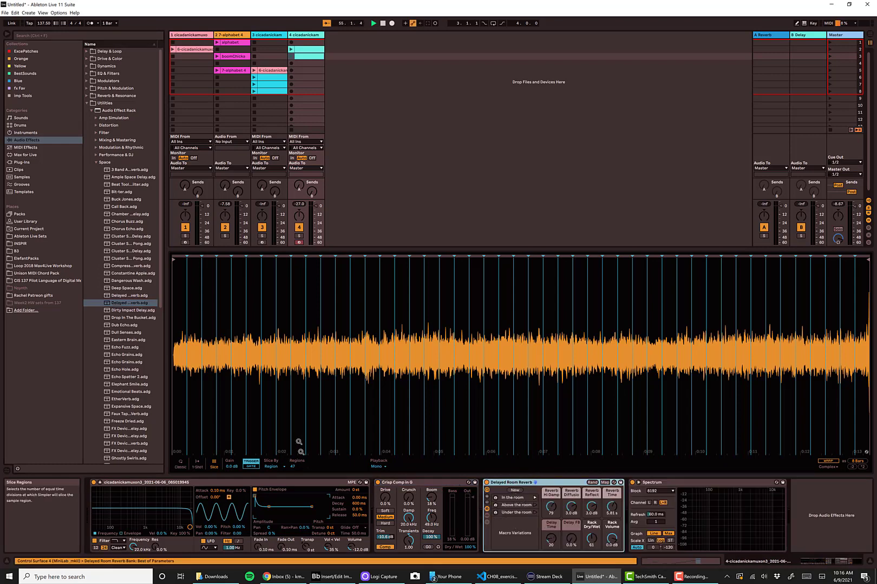
Play the scene 3 clip on track 4 and try the reverb rack's Above the room and Under the room variations.
click(293, 57)
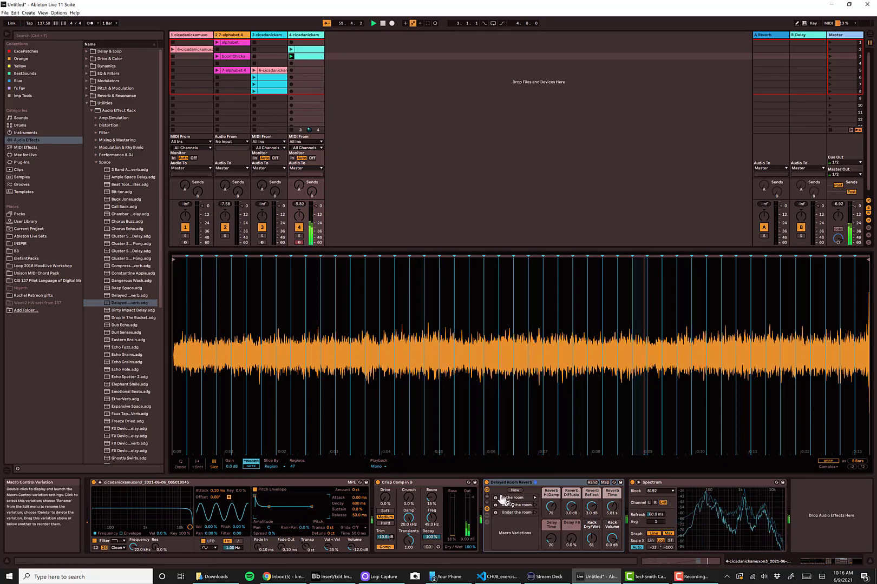
click(534, 505)
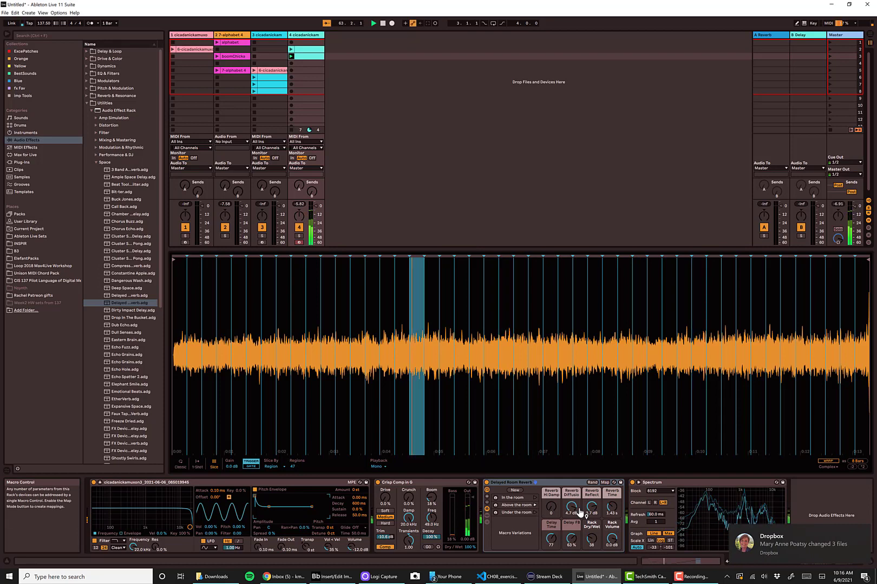
click(534, 513)
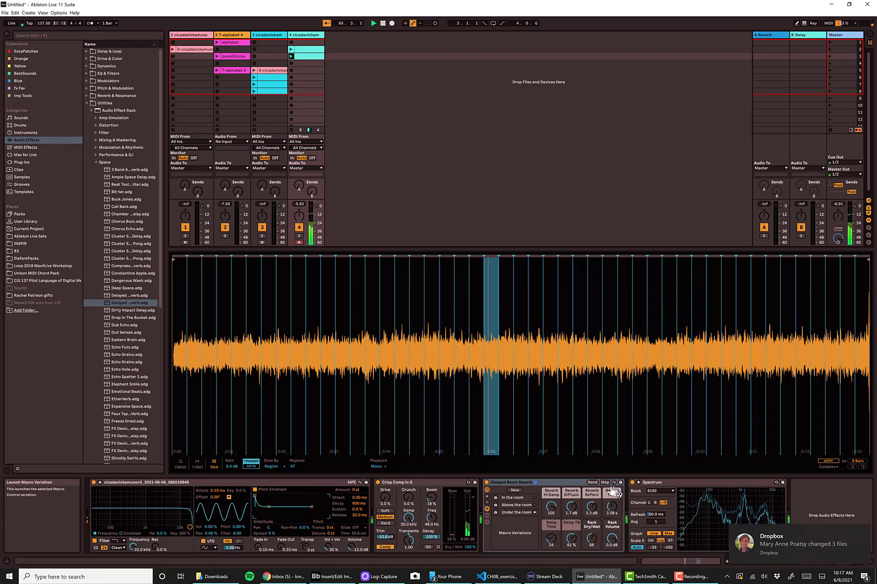
Randomize the Delayed Room Reverb rack's macro values three times while the clip plays.
click(592, 482)
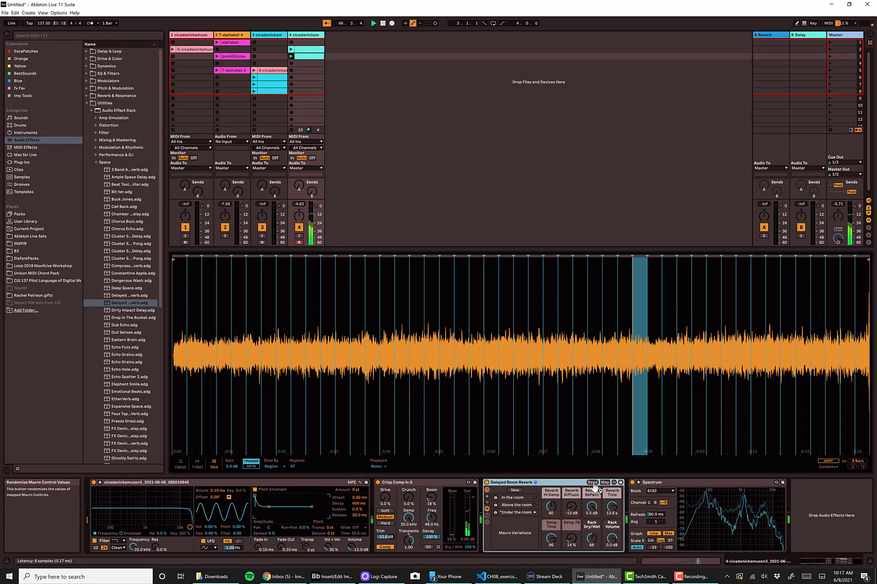
click(592, 482)
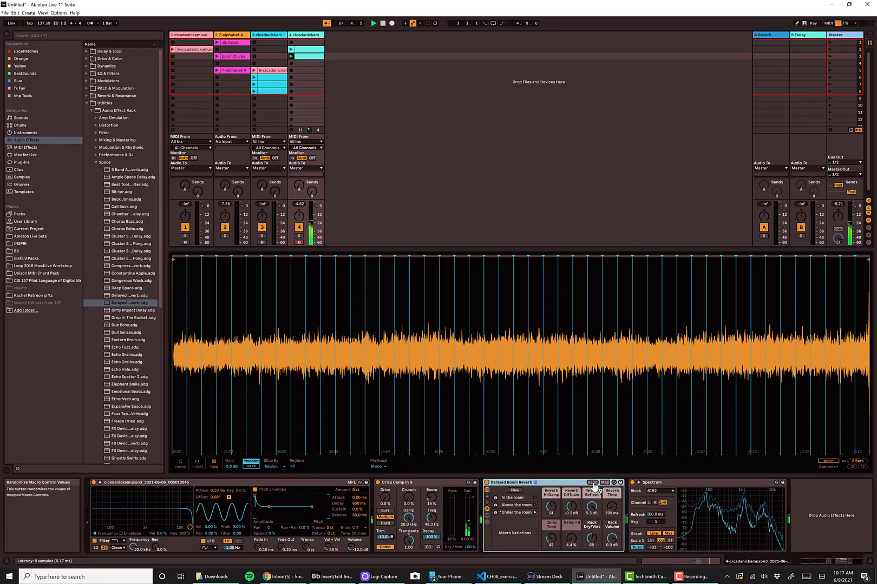
click(593, 482)
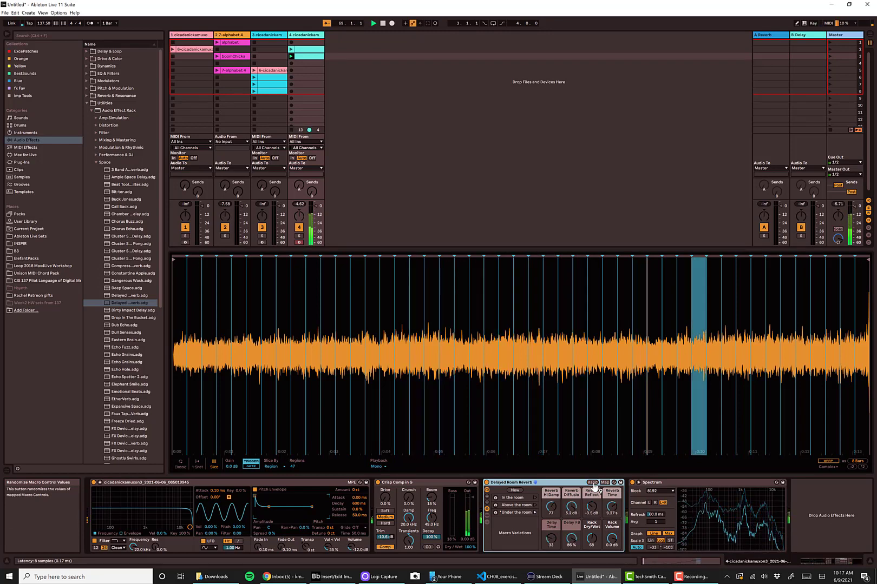
Toggle Crisp Comp in G off and on, and lower the reverb rack's Diffusion to 0.1 dB, Reflect to -22 dB, Time to 679 ms and Dry/Wet to 36.
click(377, 482)
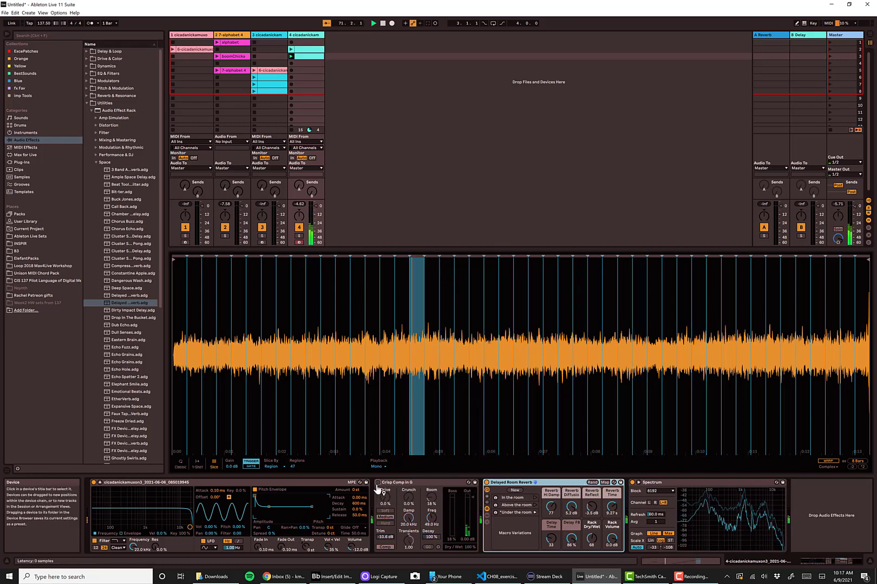
click(377, 483)
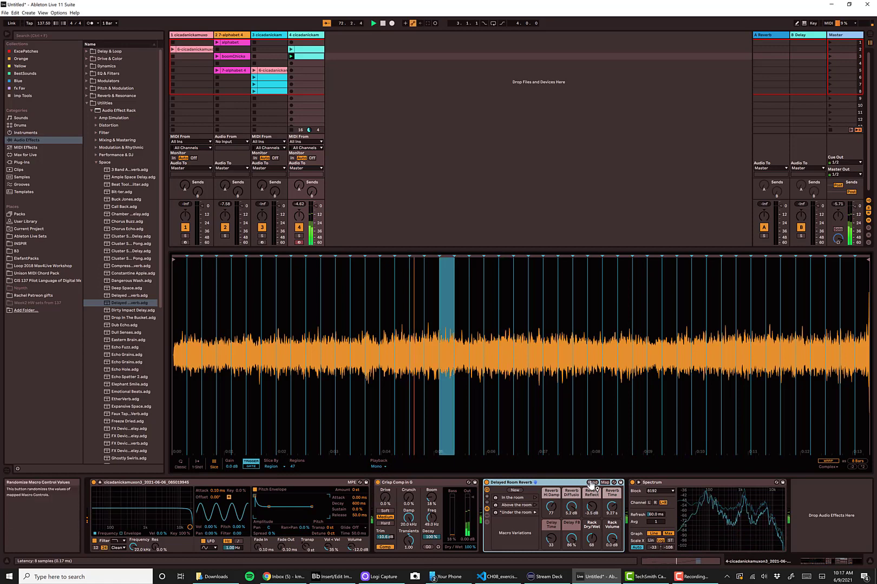
drag(612, 508, 591, 552)
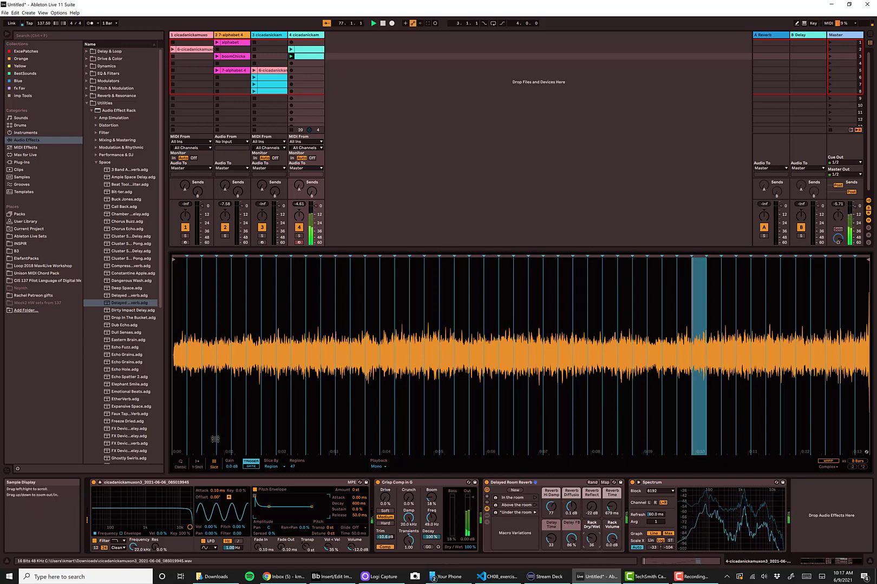
Compare Simpler's 1-Shot and Slice playback modes while the clip plays, then set Simpler to Classic mode.
click(197, 464)
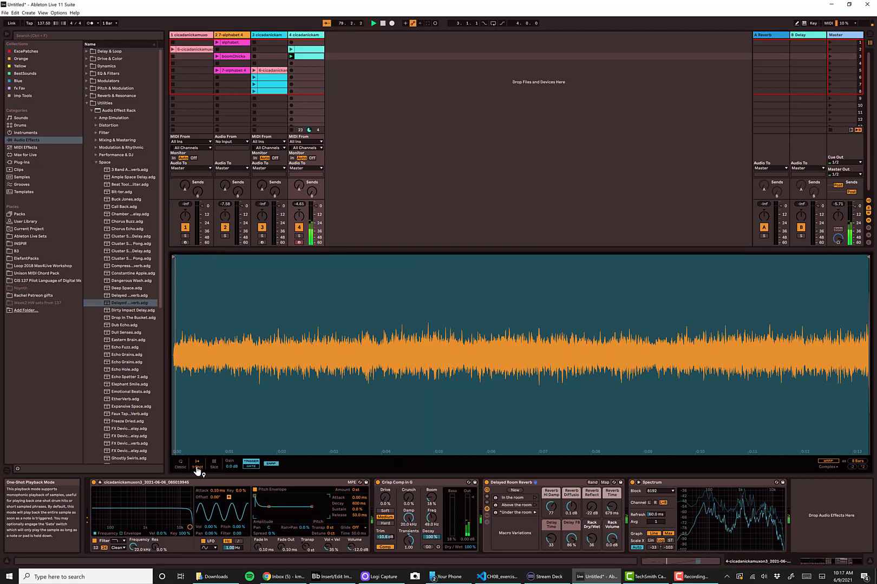
click(214, 464)
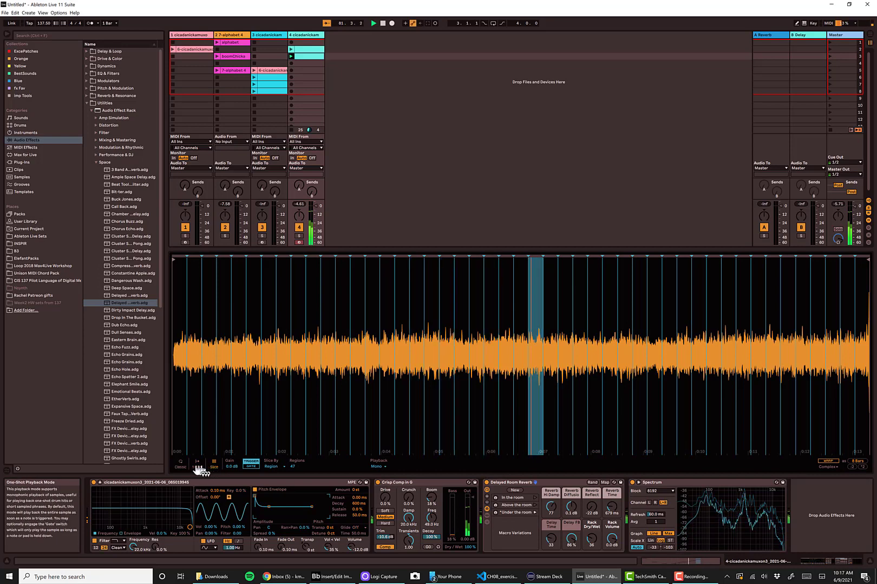
click(197, 465)
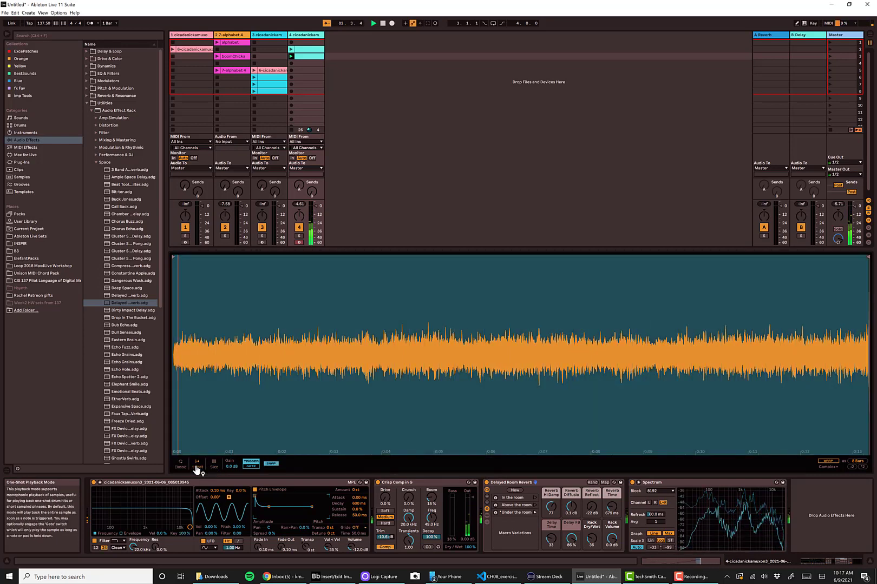
click(182, 465)
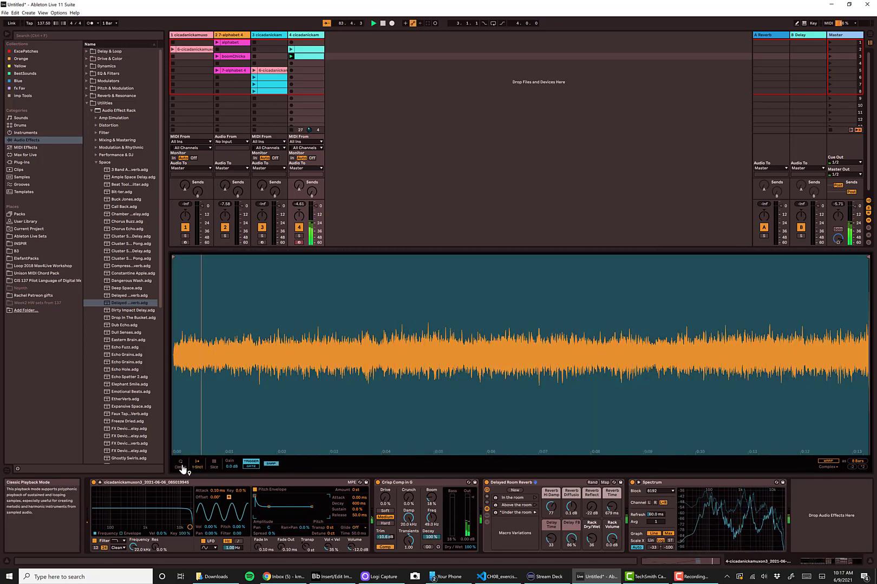
click(181, 465)
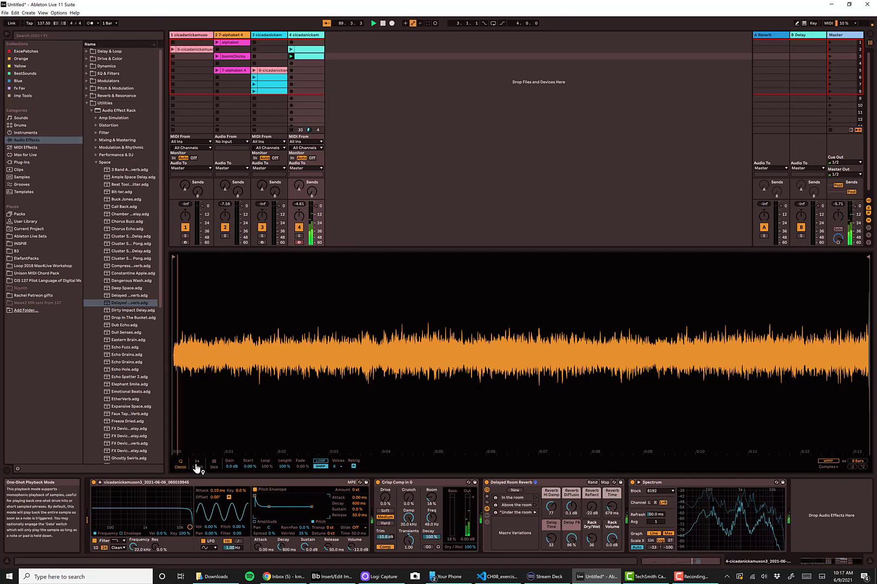
Try the Delayed Room Reverb rack's In the room variation, then recall its Above the room variation.
click(534, 498)
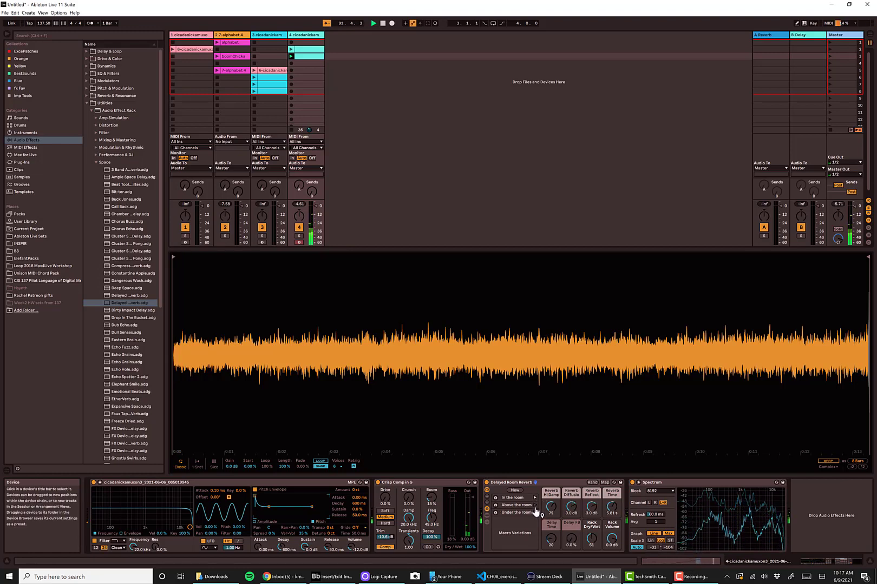
click(535, 505)
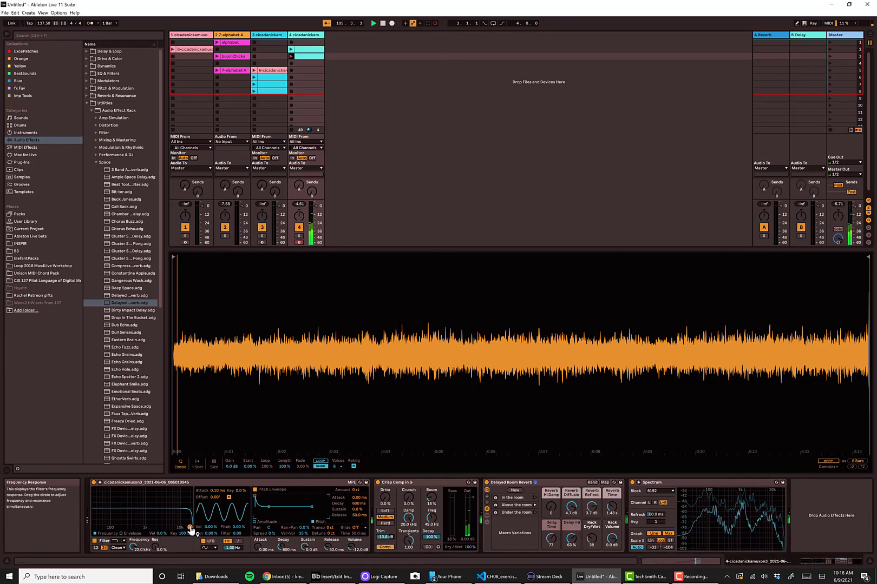
Set Simpler's filter to about 5.72 kHz with 79 % resonance, and stop playback.
drag(191, 530, 169, 523)
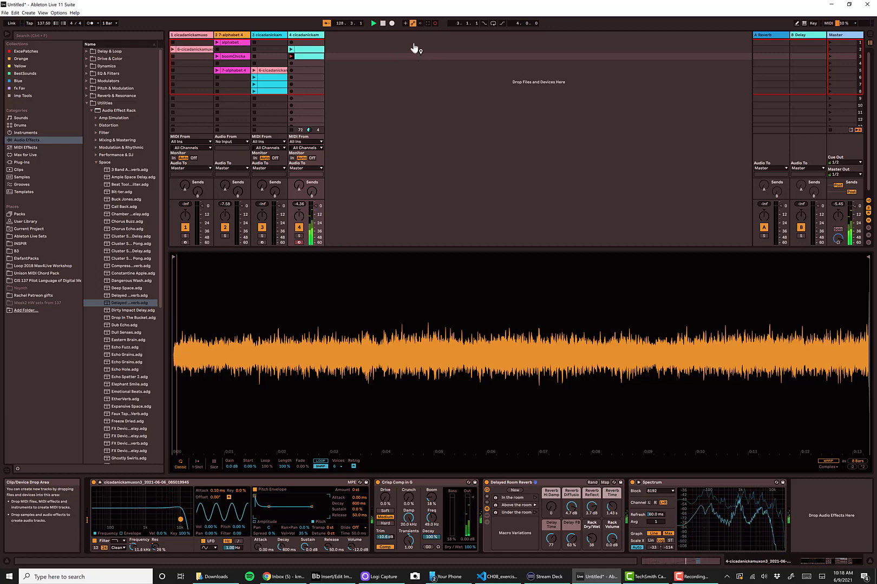
click(383, 23)
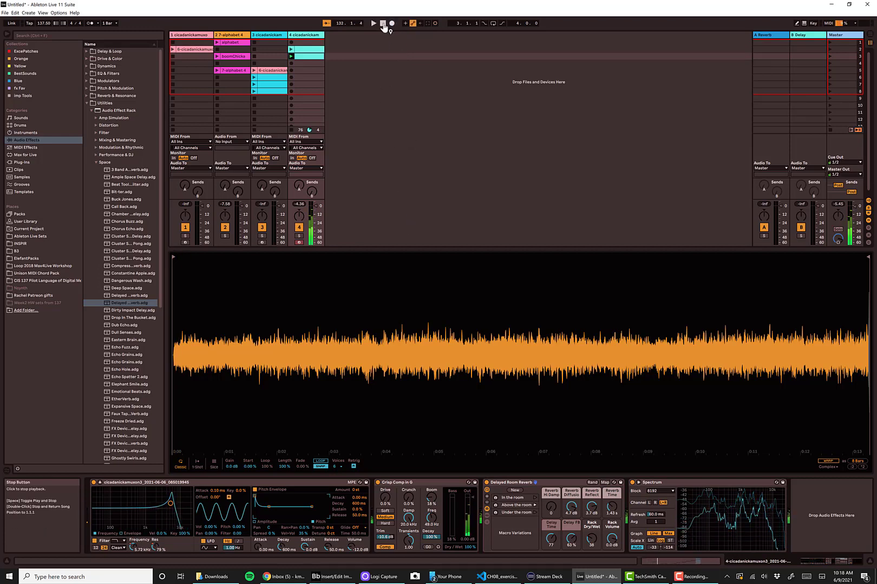
click(686, 576)
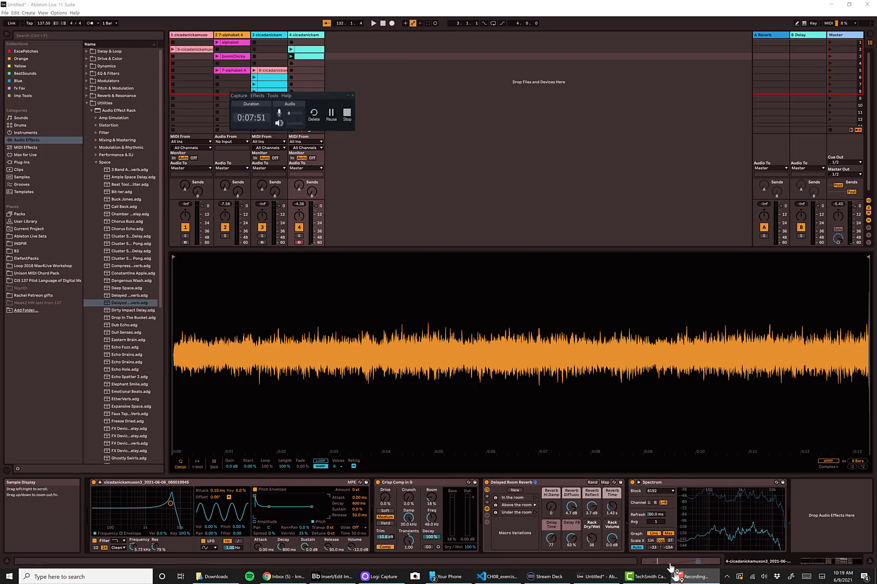